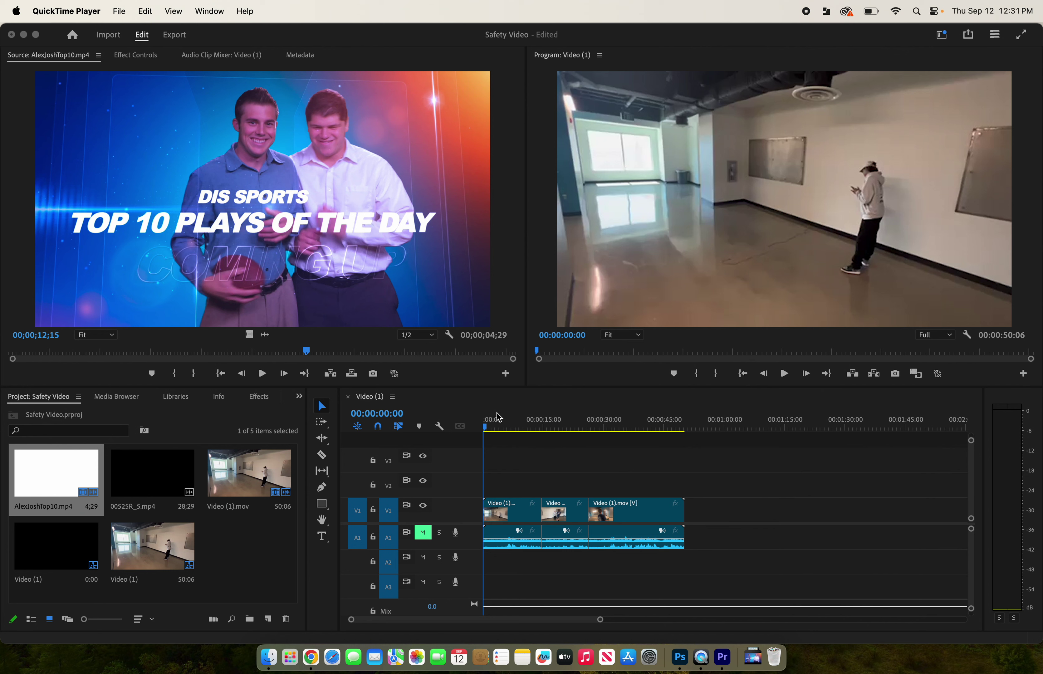
Play through the Safety Video sequence from start to near the end, then return to the start
{"action": "left_click", "coordinate": [485, 429]}
{"action": "key", "text": "space"}
{"action": "key", "text": "space"}
{"action": "left_click", "coordinate": [682, 428]}
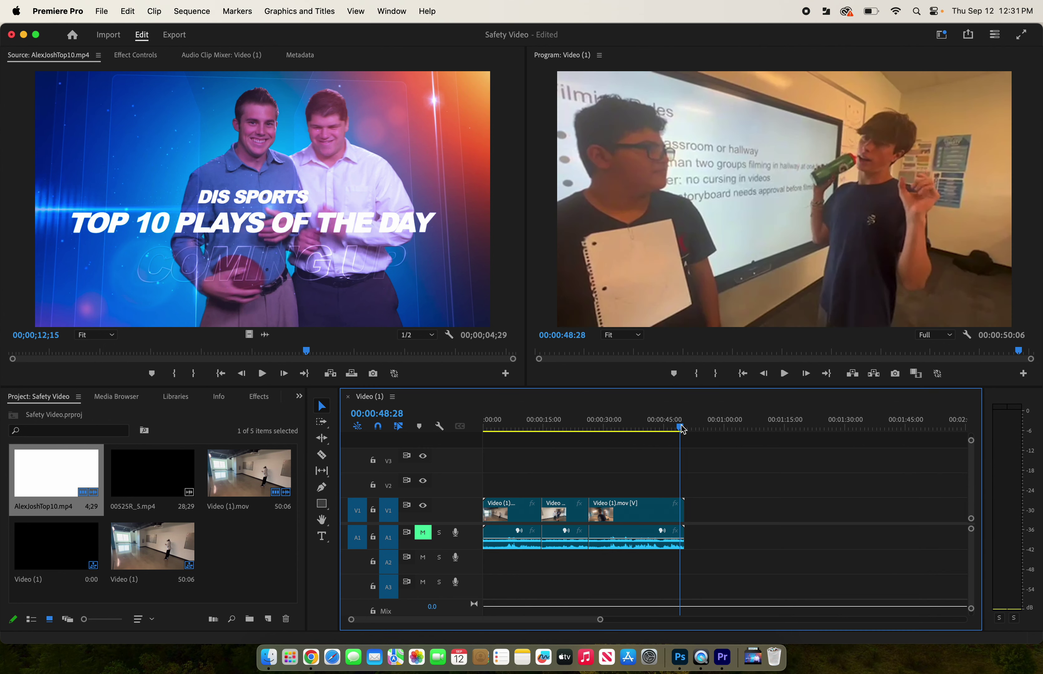
{"action": "key", "text": "space"}
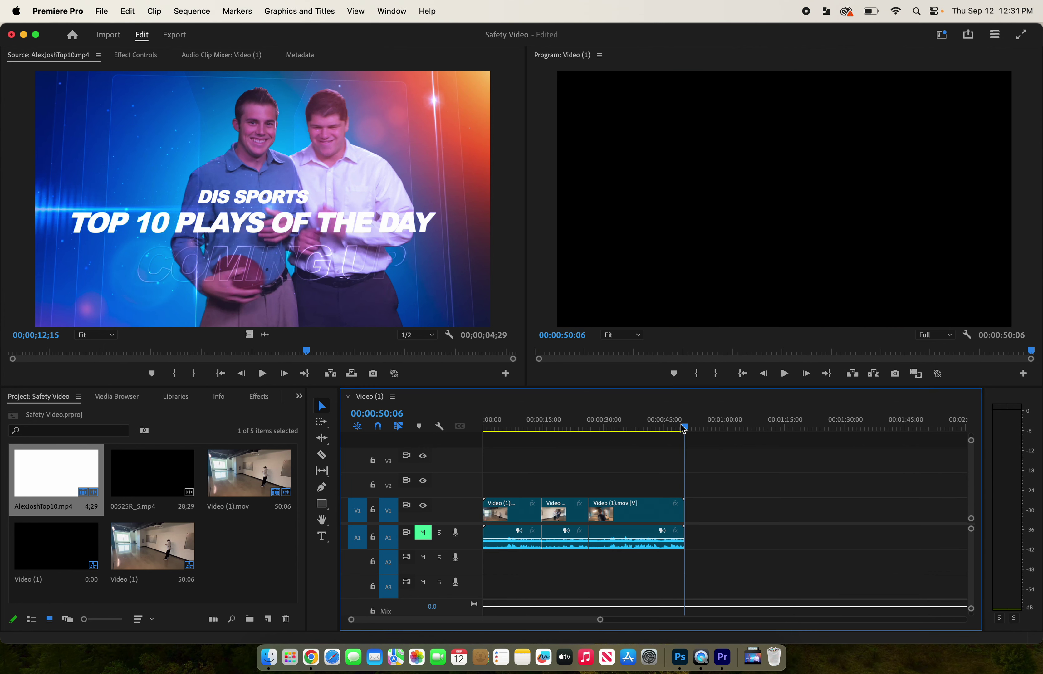
{"action": "left_click", "coordinate": [477, 421]}
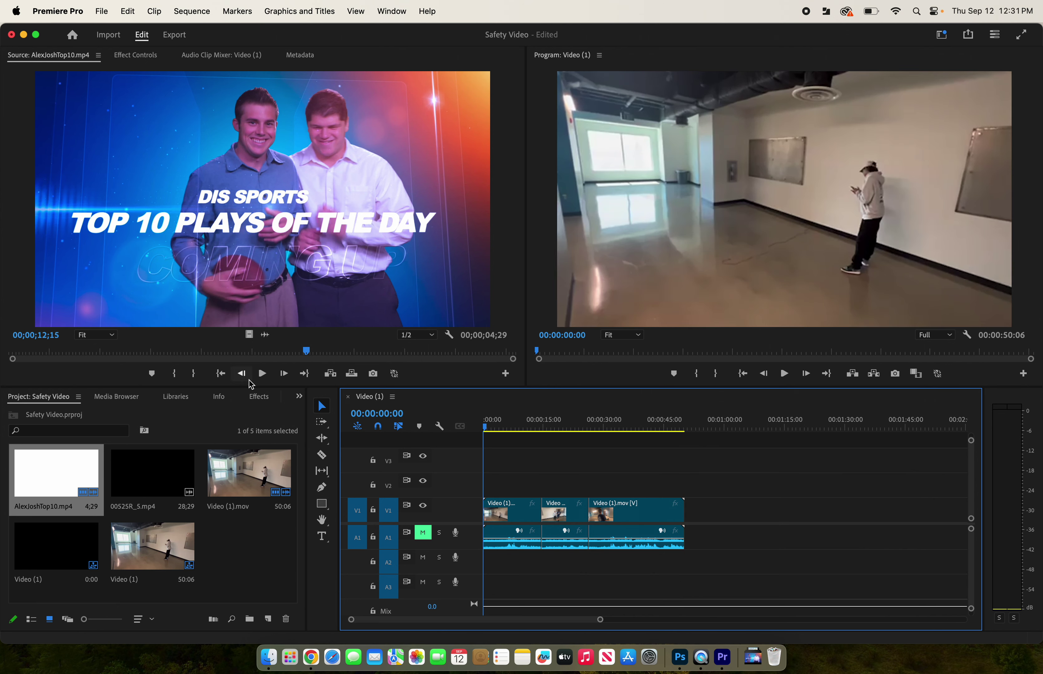
Apply Cross Dissolve to the first clip's head and last clip's tail, then preview the result
{"action": "left_click", "coordinate": [262, 399]}
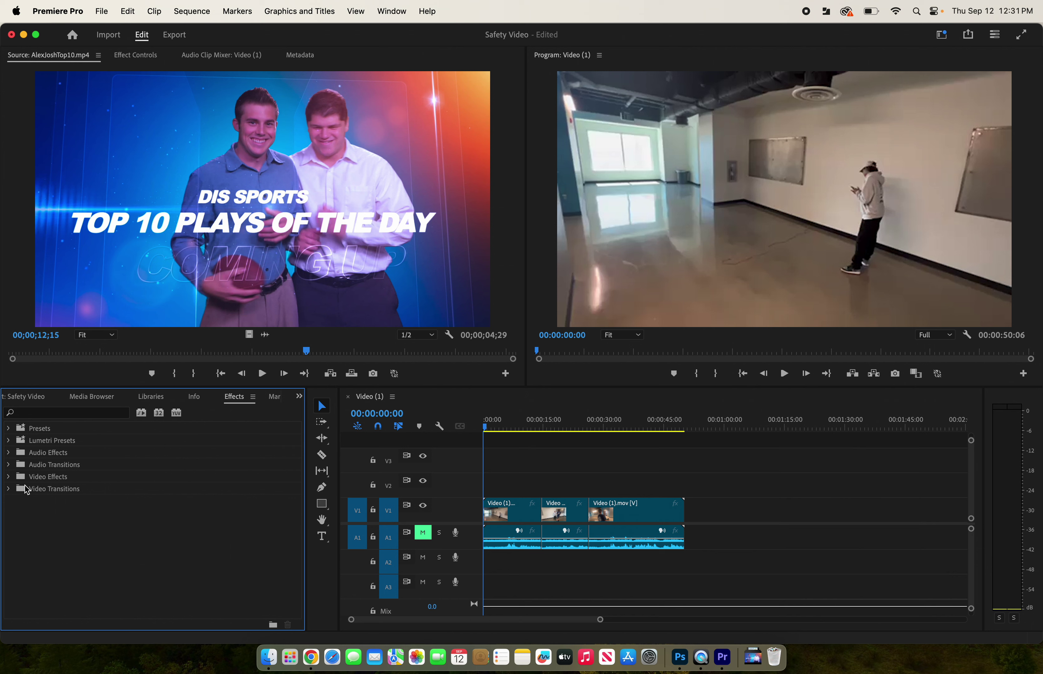
{"action": "left_click", "coordinate": [9, 488]}
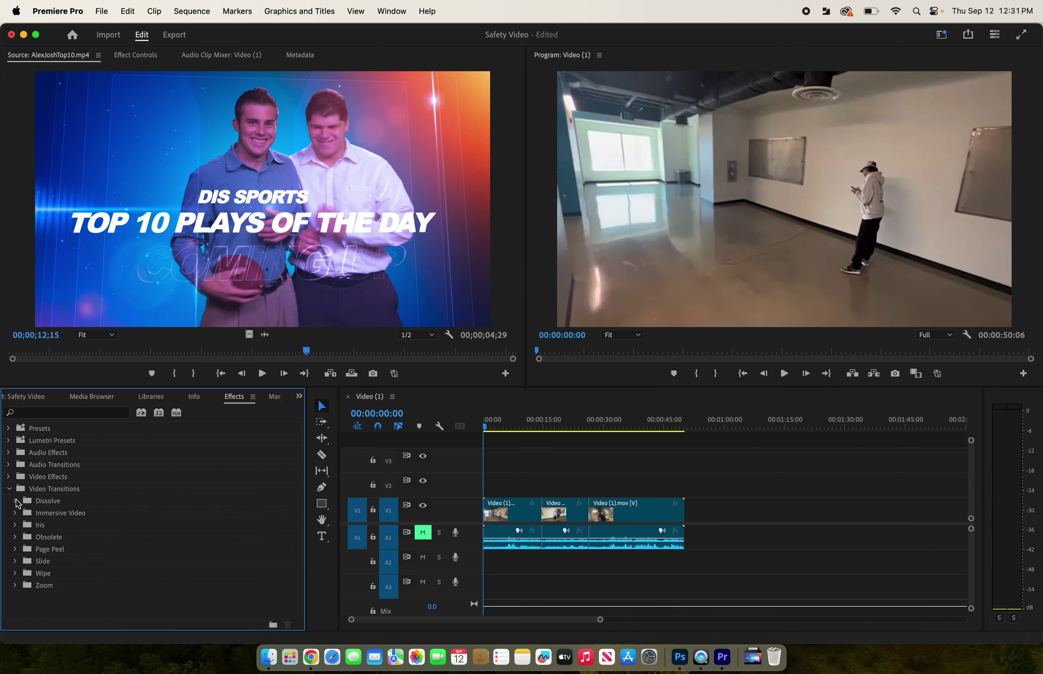
{"action": "left_click", "coordinate": [15, 501]}
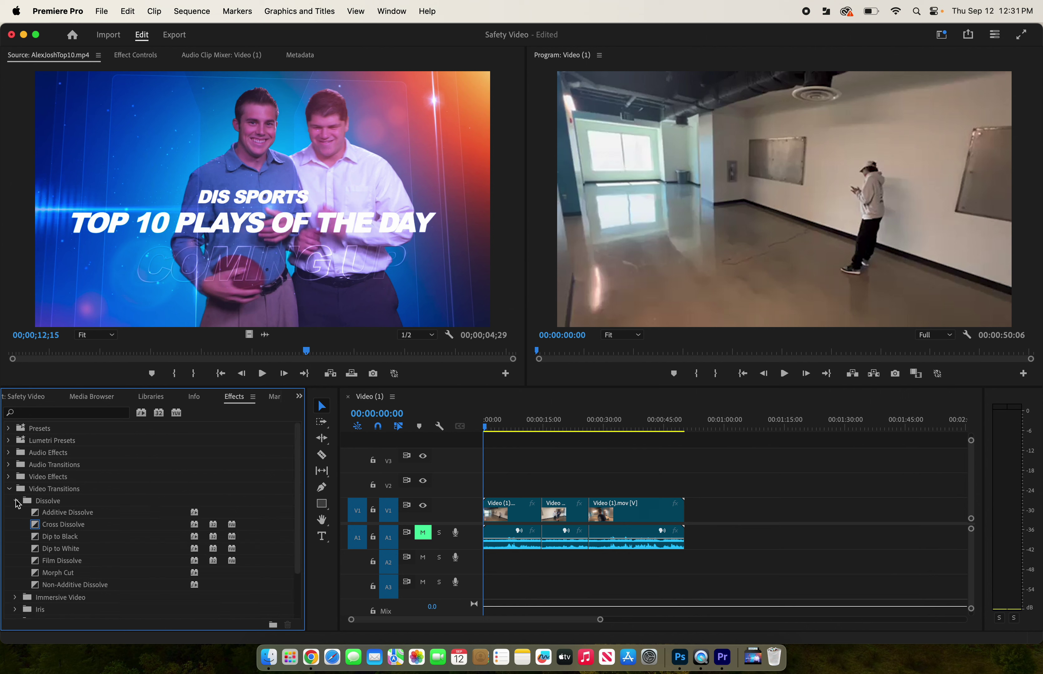
{"action": "left_click", "coordinate": [57, 530]}
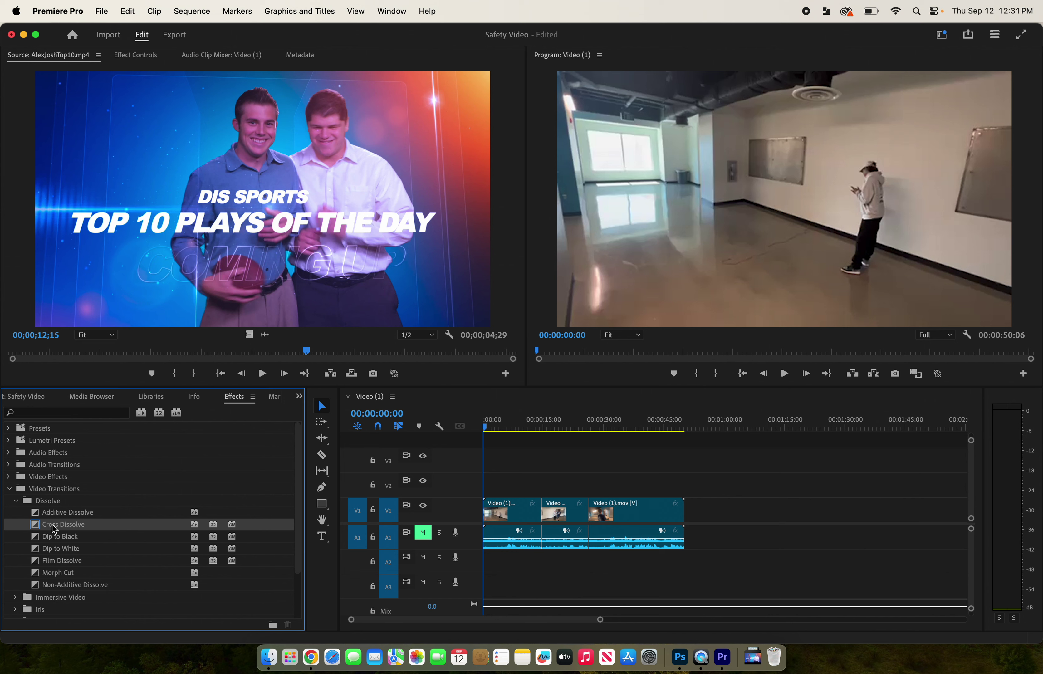
{"action": "left_click_drag", "start_coordinate": [54, 529], "coordinate": [489, 519]}
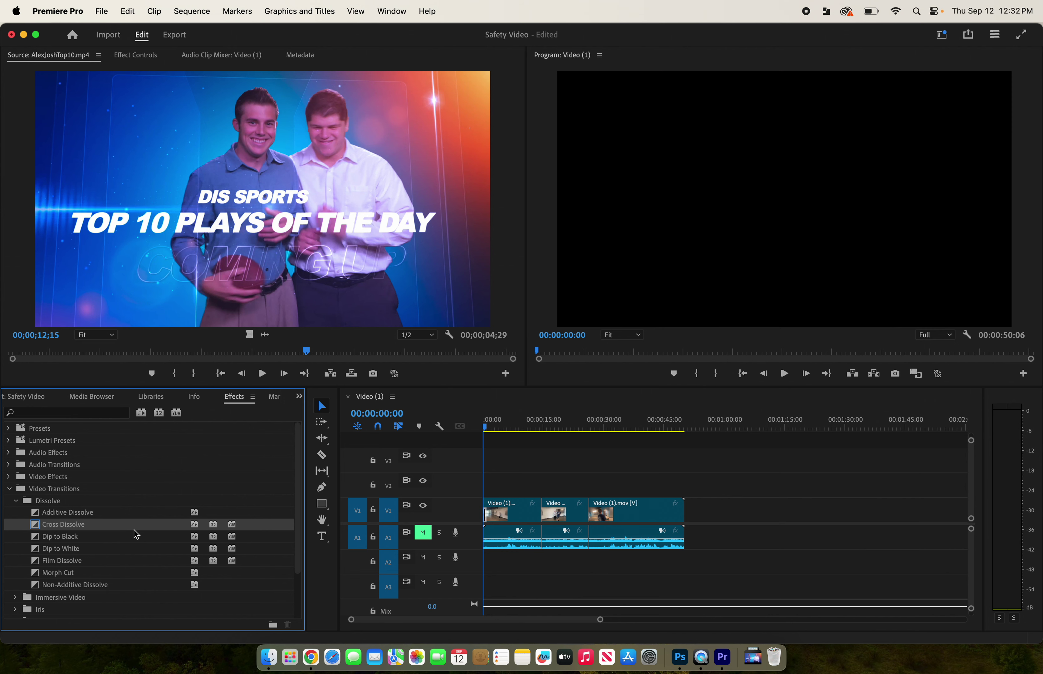
{"action": "mouse_move", "coordinate": [79, 529]}
{"action": "left_mouse_down"}
{"action": "mouse_move", "coordinate": [630, 481]}
{"action": "mouse_move", "coordinate": [682, 514]}
{"action": "left_mouse_up"}
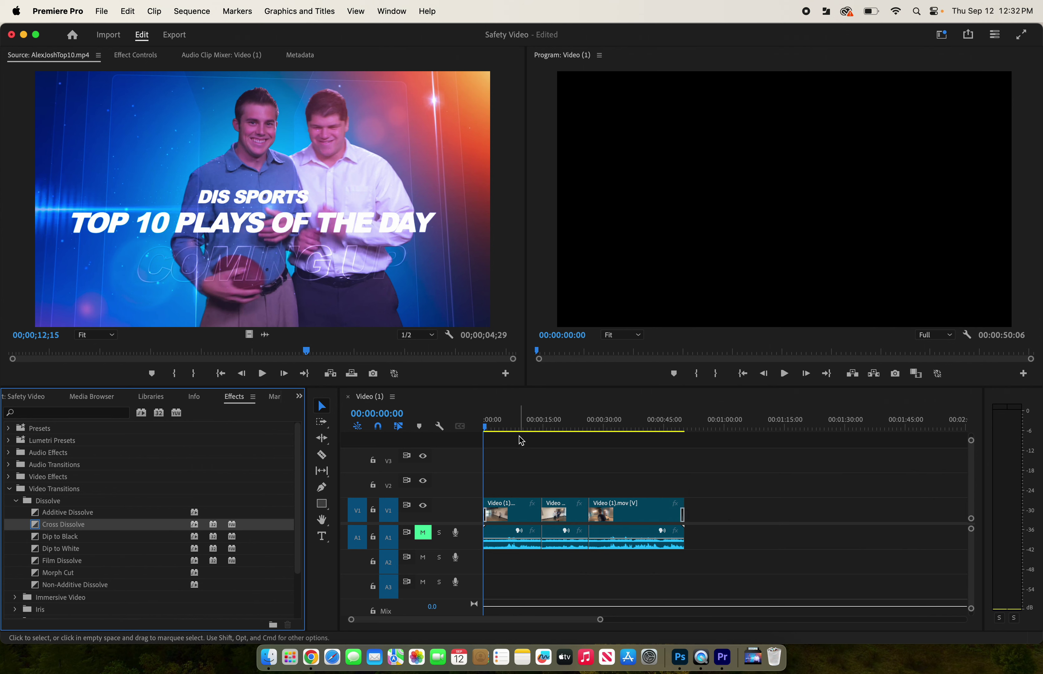
{"action": "key", "text": "space"}
{"action": "key", "text": "space"}
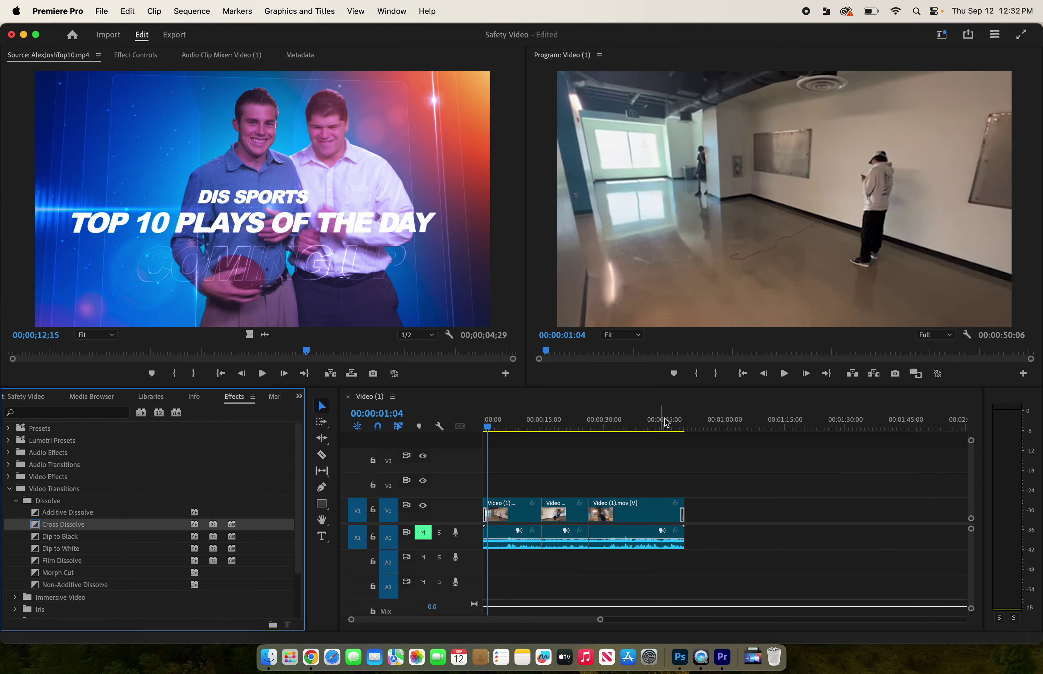
{"action": "left_click", "coordinate": [682, 427]}
{"action": "key", "text": "space"}
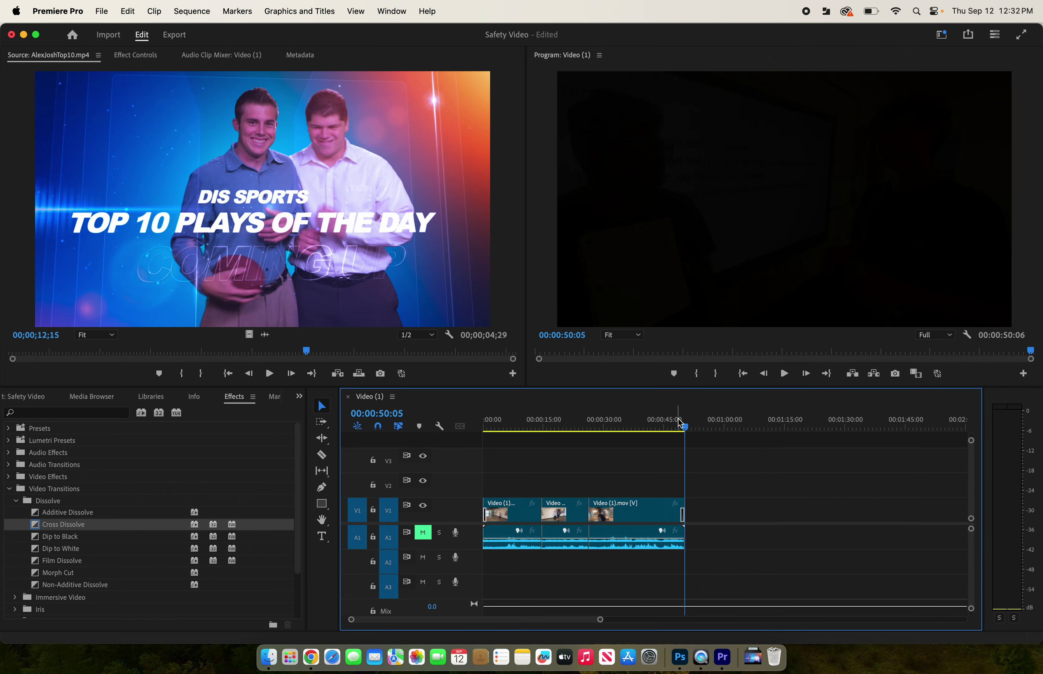
Fit the timeline, delete the head transition, and re-add the default transition with Cmd+D
{"action": "left_click_drag", "start_coordinate": [680, 428], "coordinate": [636, 428]}
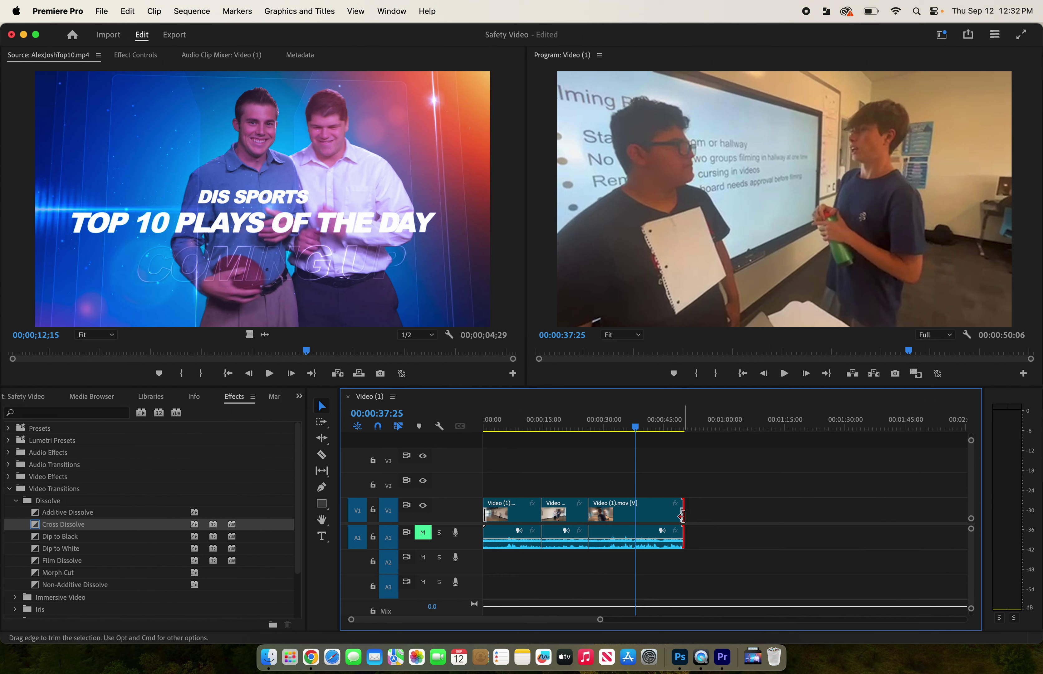
{"action": "key", "text": "="}
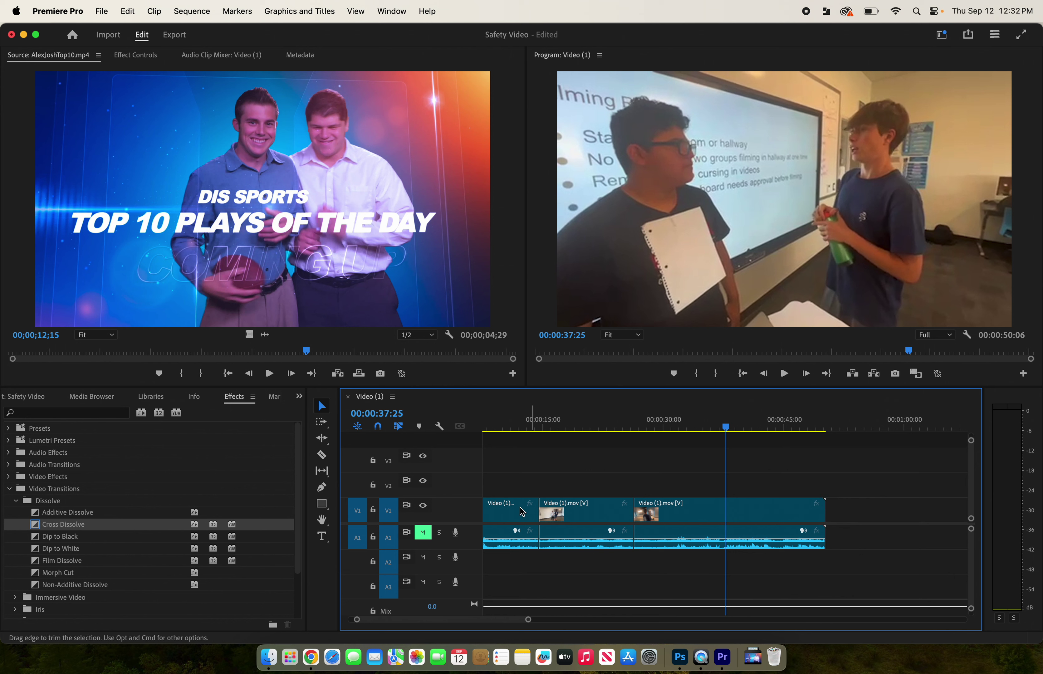
{"action": "key", "text": "backslash"}
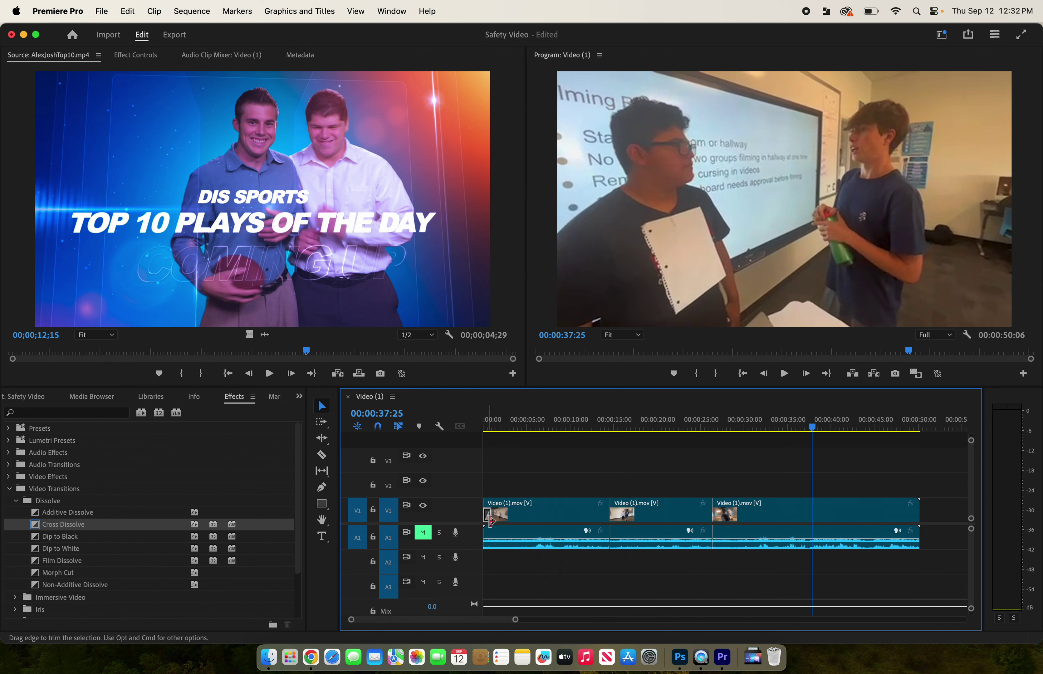
{"action": "key", "text": "BackSpace"}
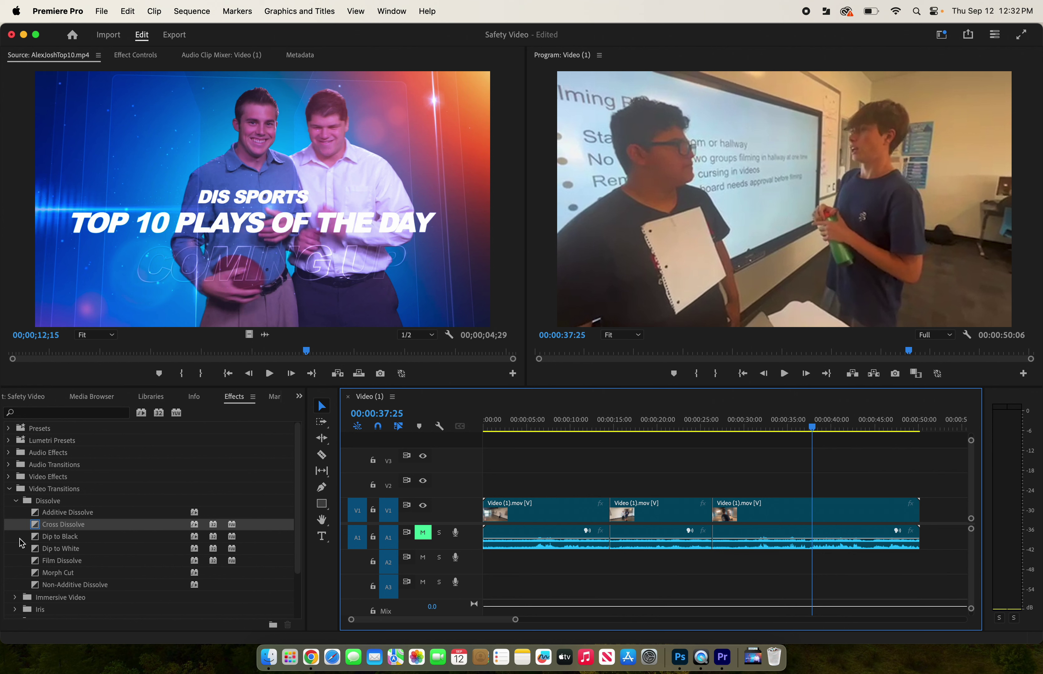
{"action": "left_click", "coordinate": [489, 504]}
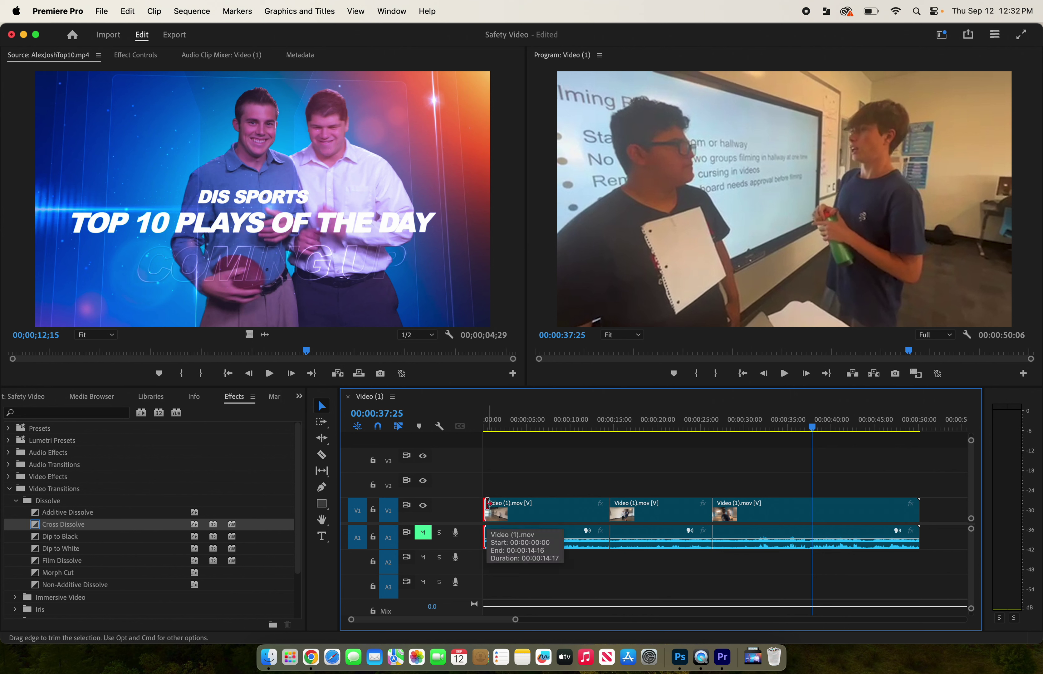
{"action": "key", "text": "super+d"}
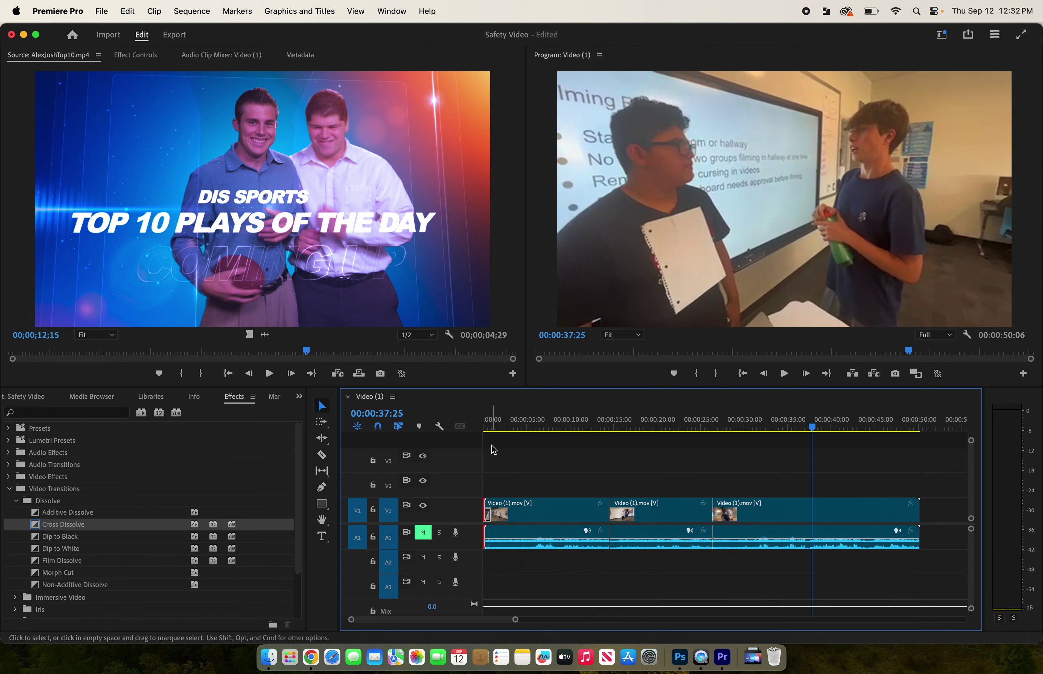
Play the opening and the ending to check the fade in and fade out
{"action": "left_click", "coordinate": [491, 426]}
{"action": "key", "text": "space"}
{"action": "key", "text": "space"}
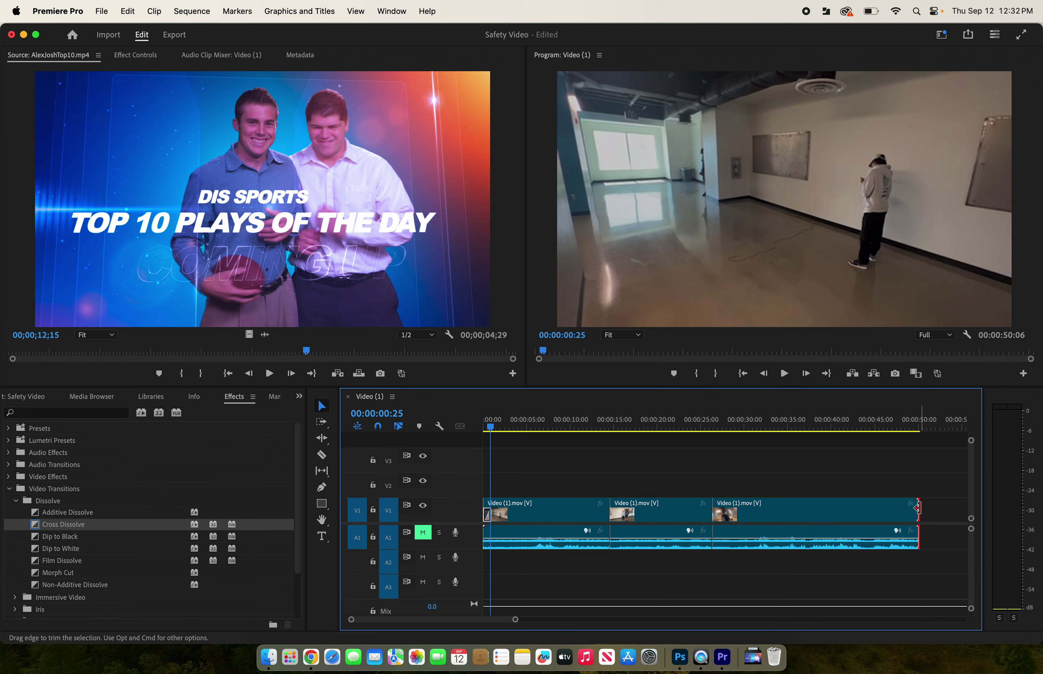
{"action": "left_click", "coordinate": [890, 421]}
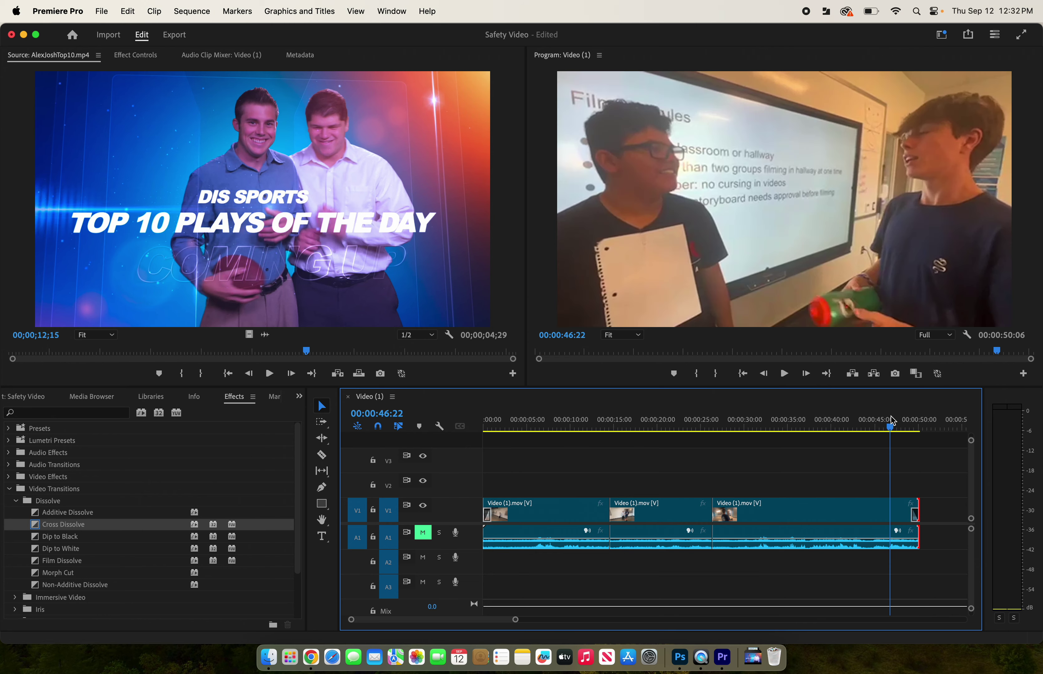
{"action": "key", "text": "space"}
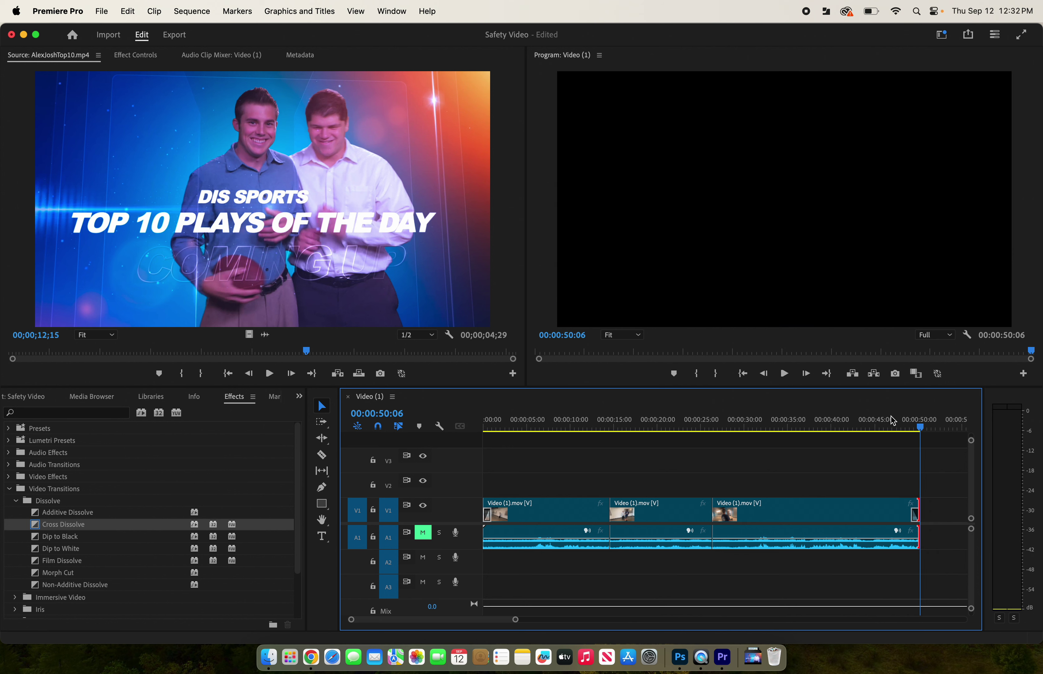
Select all clips with the Track Select Forward Tool and shift them about five seconds later
{"action": "left_click", "coordinate": [485, 425]}
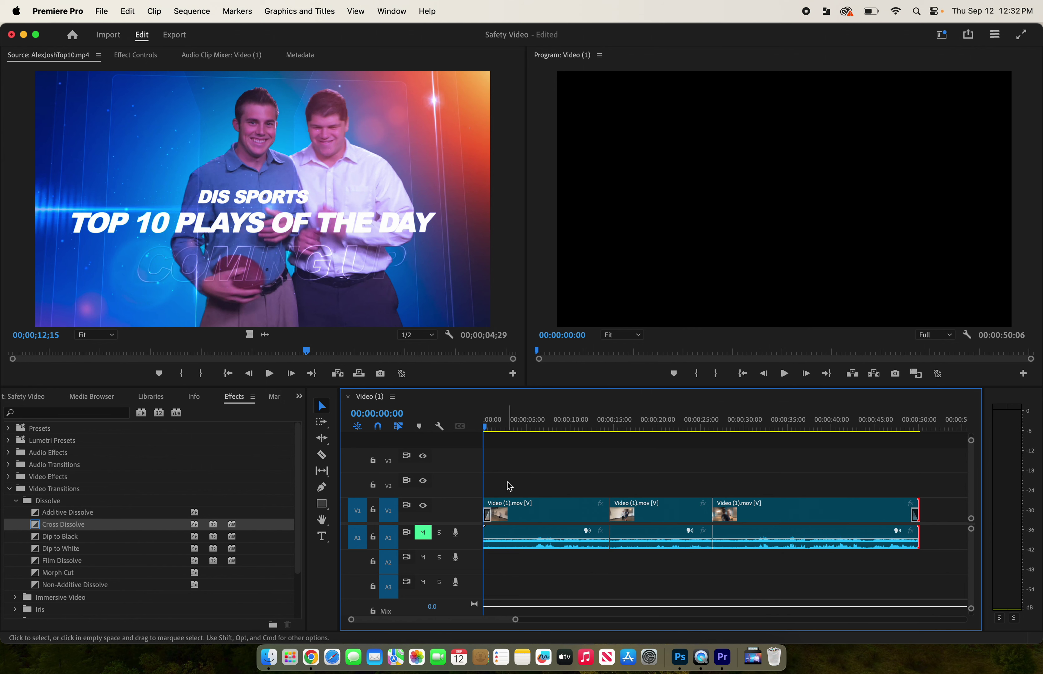
{"action": "key", "text": "a"}
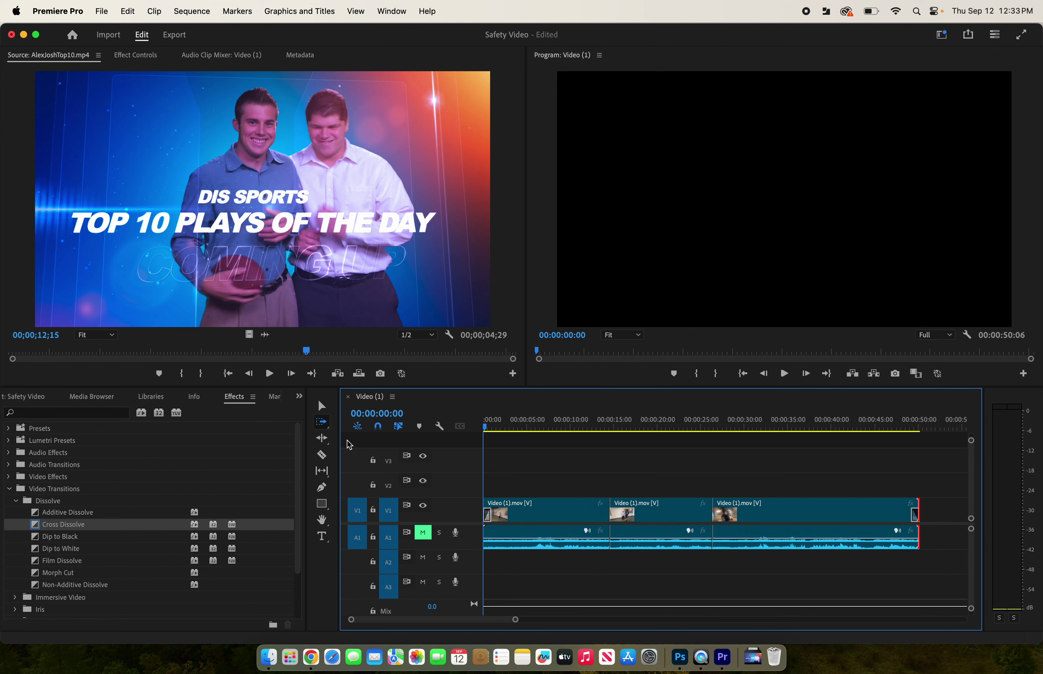
{"action": "left_click", "coordinate": [322, 426]}
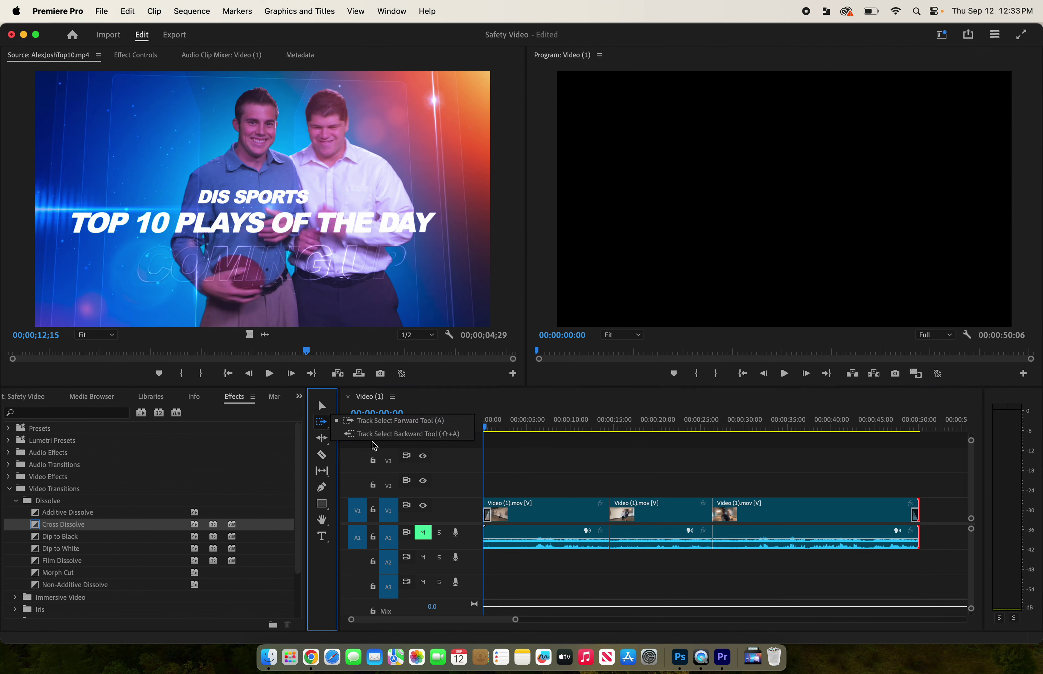
{"action": "left_click", "coordinate": [359, 420]}
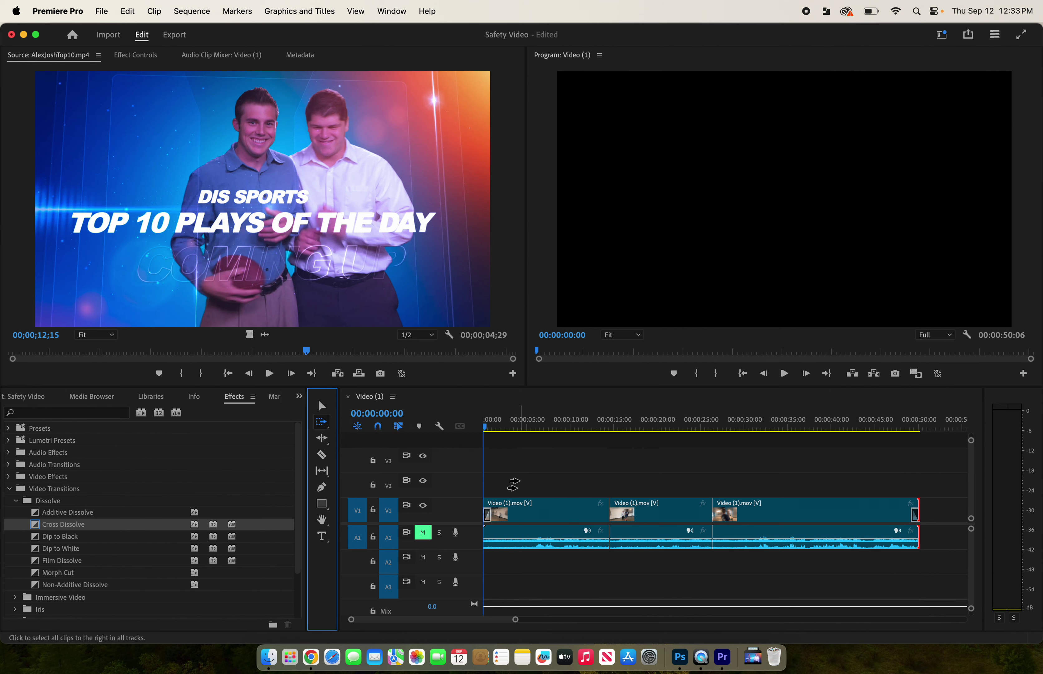
{"action": "left_click", "coordinate": [518, 519]}
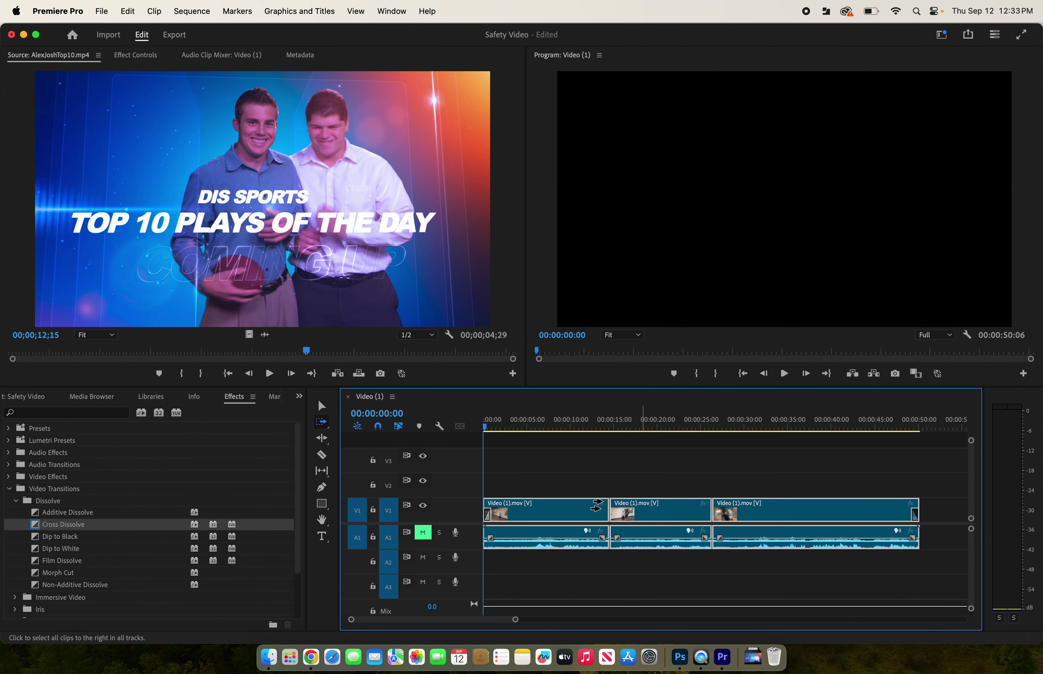
{"action": "left_click_drag", "start_coordinate": [553, 513], "coordinate": [589, 517]}
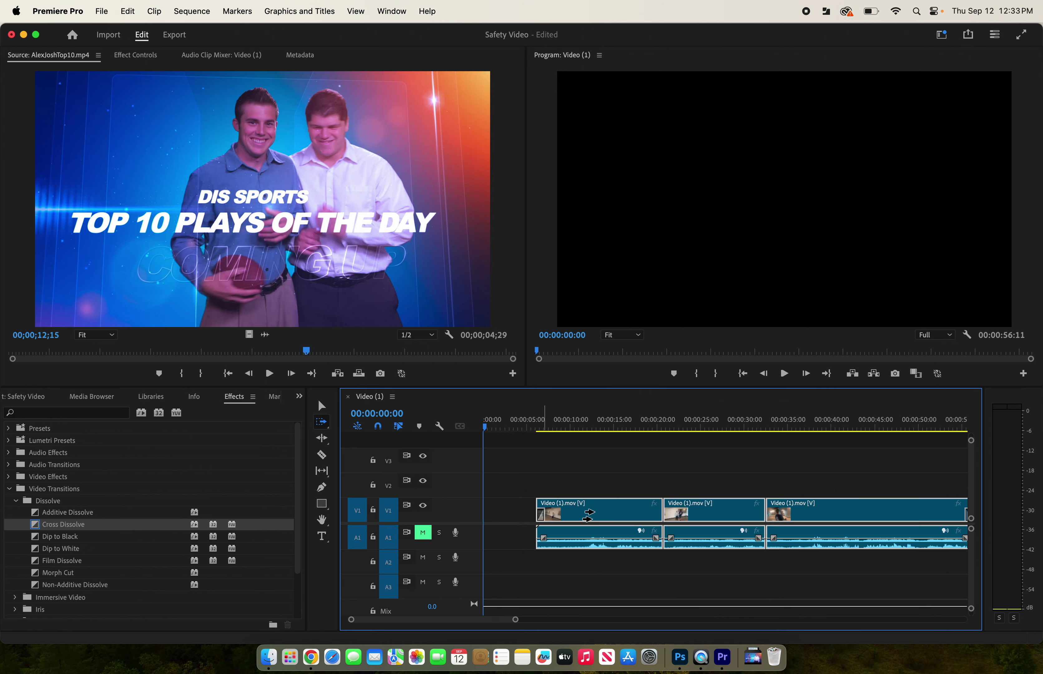
Type a two-line title, 'Mr. Rose's' and 'Safety Project', in the Program monitor
{"action": "left_click", "coordinate": [322, 536]}
{"action": "left_click", "coordinate": [622, 158]}
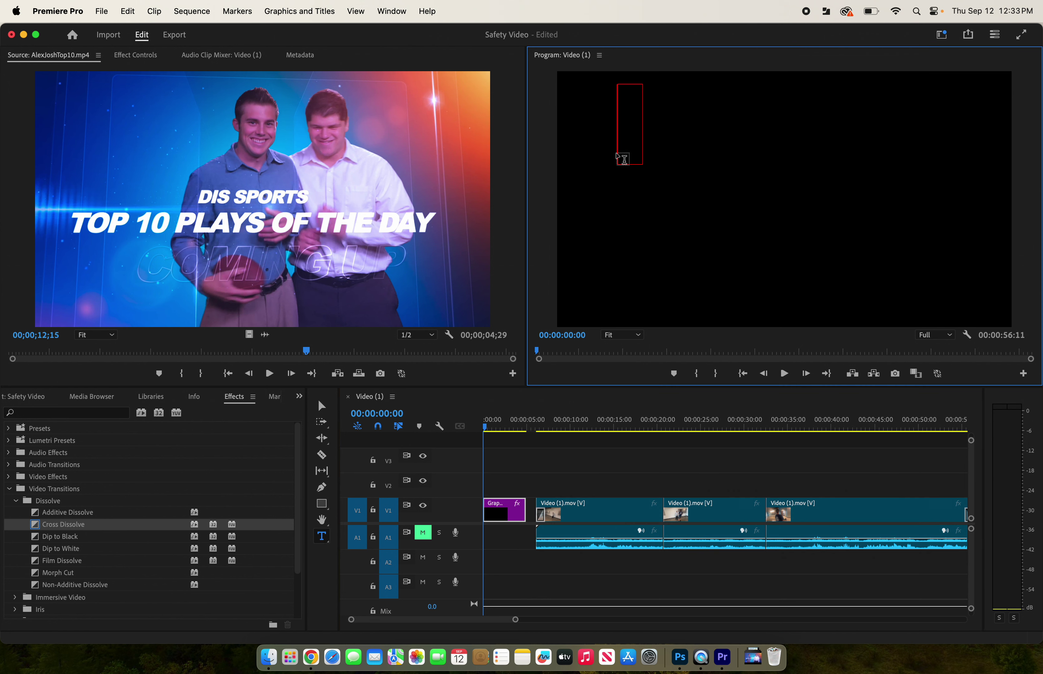
{"action": "type", "text": "Mr. ROse"}
{"action": "key", "text": "BackSpace"}
{"action": "key", "text": "BackSpace"}
{"action": "key", "text": "BackSpace"}
{"action": "type", "text": "ose's"}
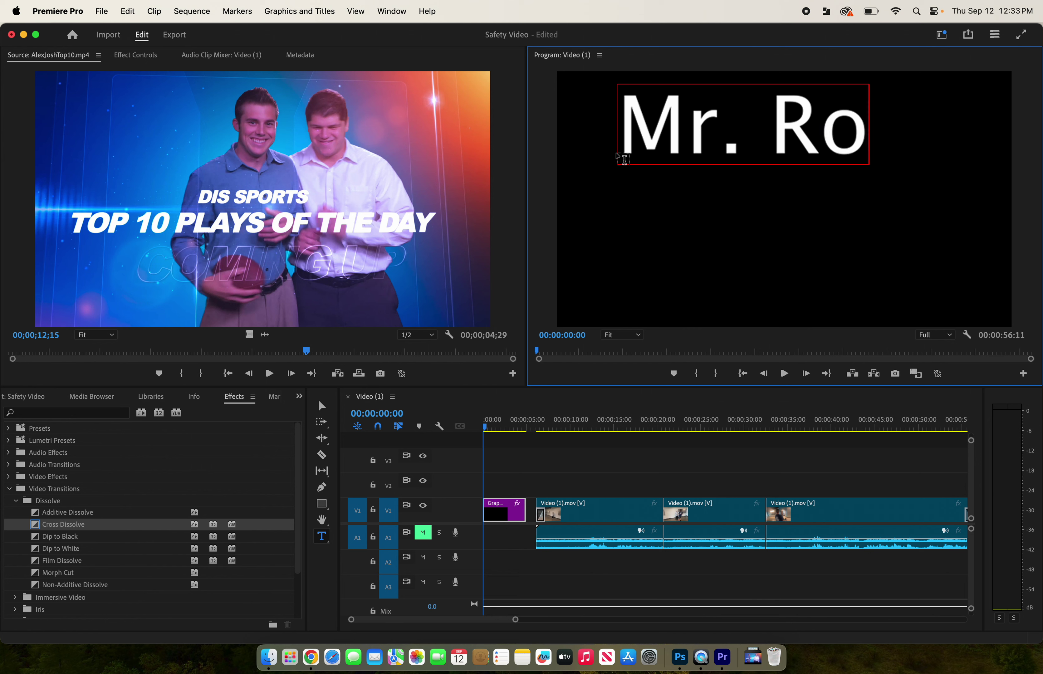
{"action": "key", "text": "Return"}
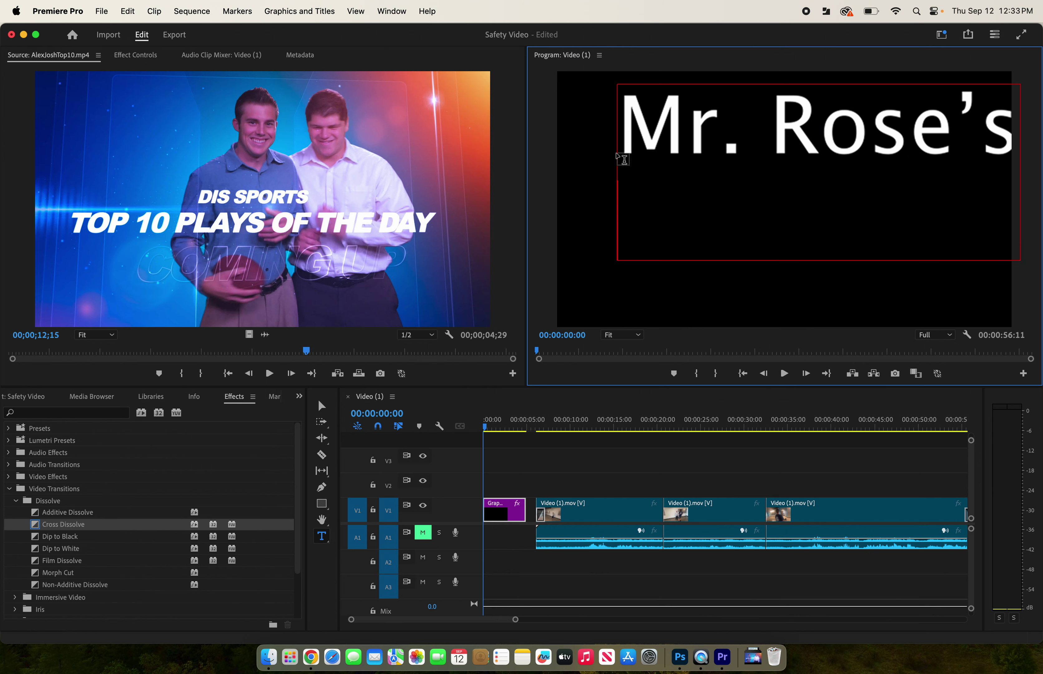
{"action": "type", "text": "Safet"}
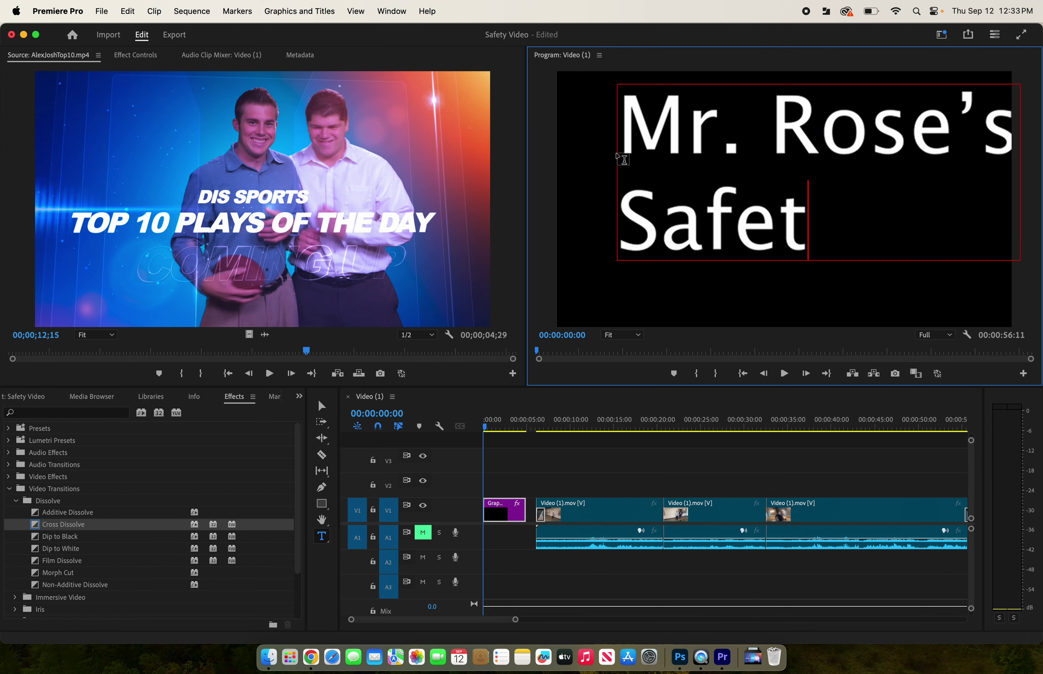
{"action": "type", "text": "y Pro"}
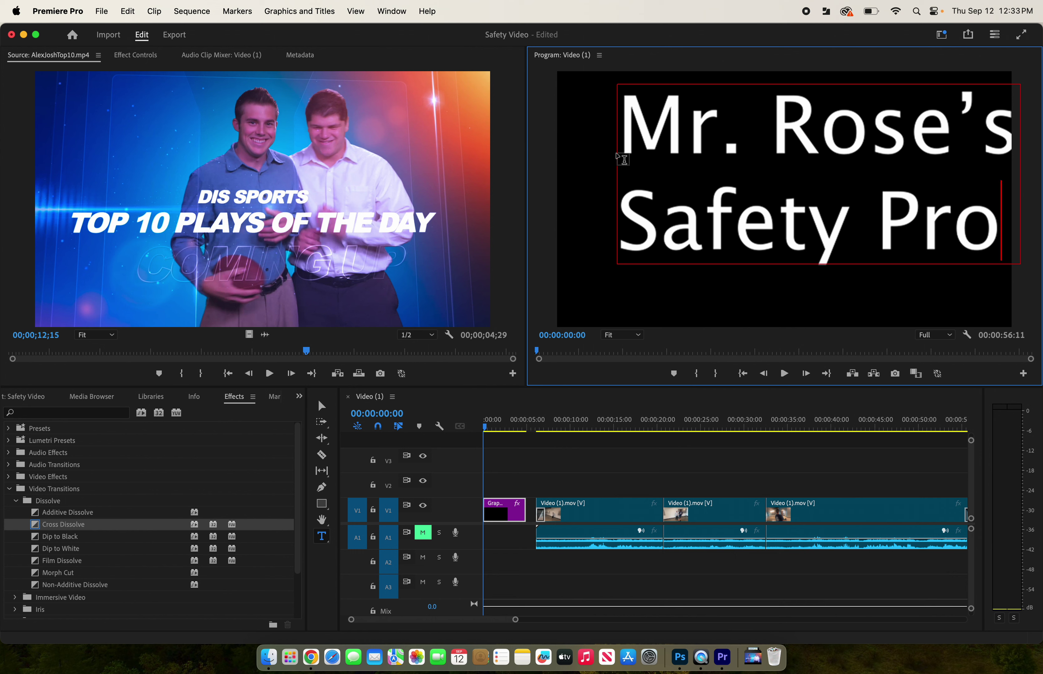
{"action": "type", "text": "j"}
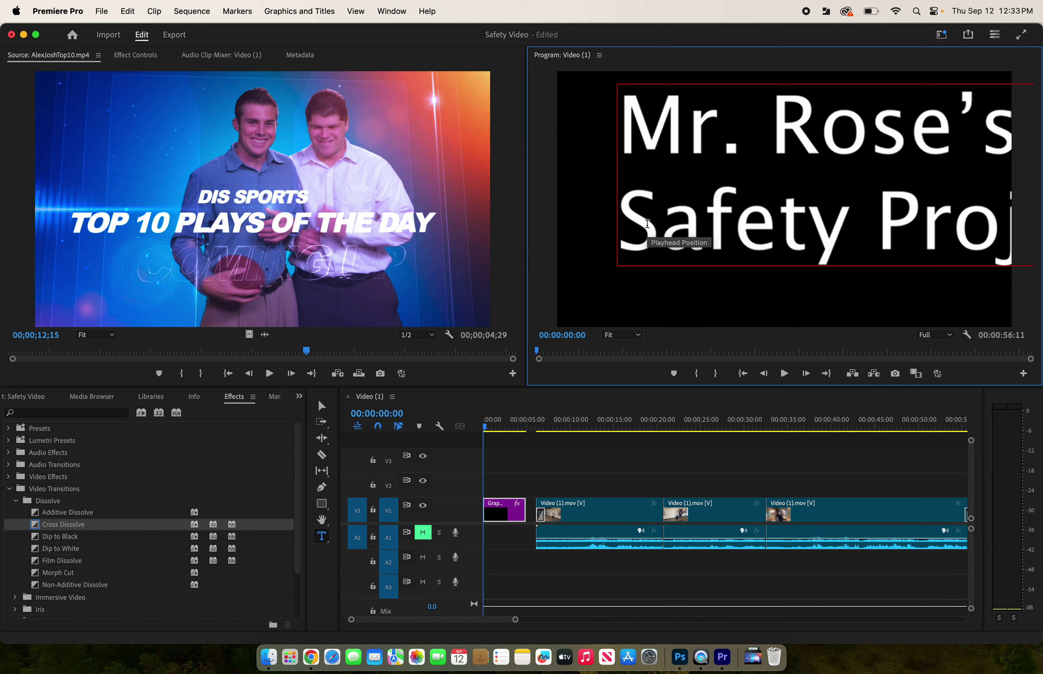
{"action": "triple_click", "coordinate": [635, 133]}
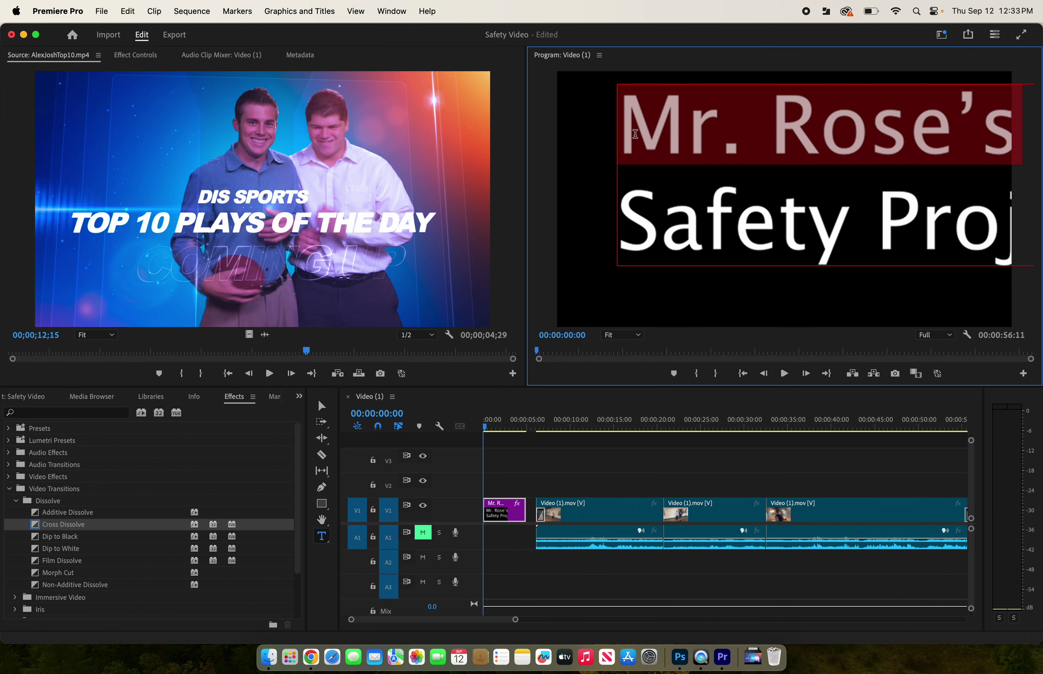
{"action": "left_click", "coordinate": [635, 134]}
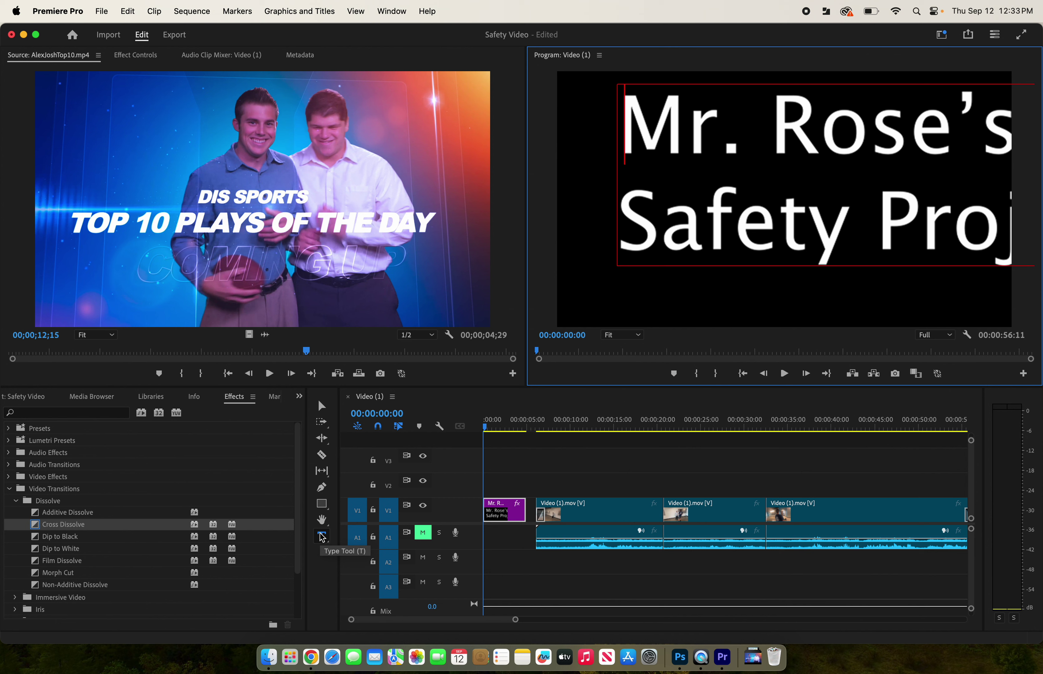
{"action": "left_click", "coordinate": [124, 60]}
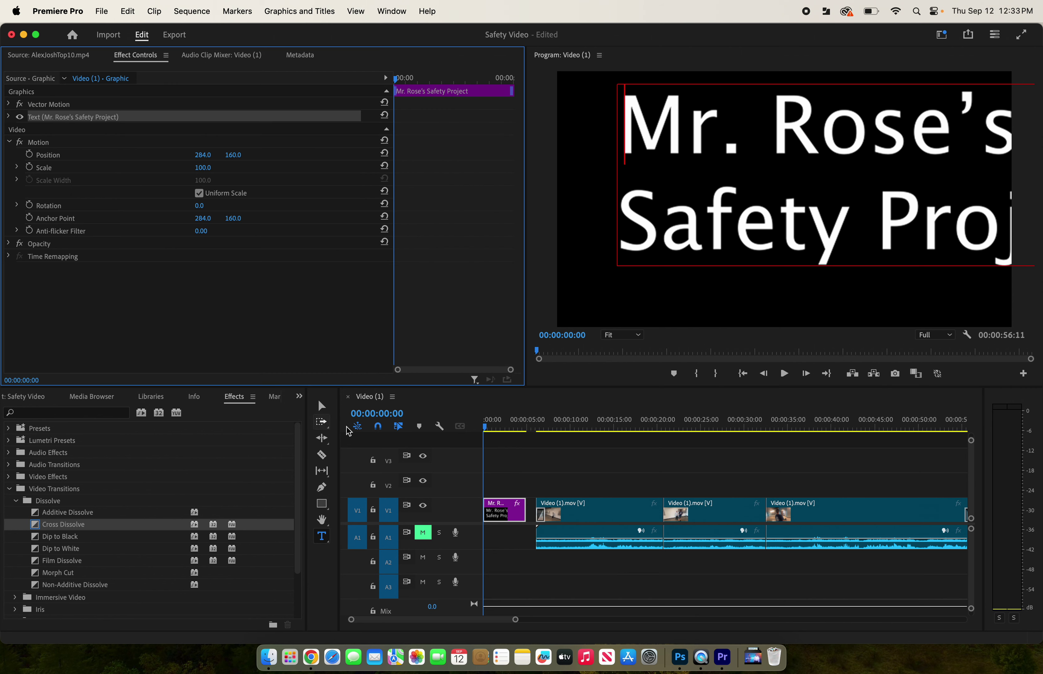
Set the title to Superclarendon at size 58 with centre-aligned lines
{"action": "left_click", "coordinate": [537, 477]}
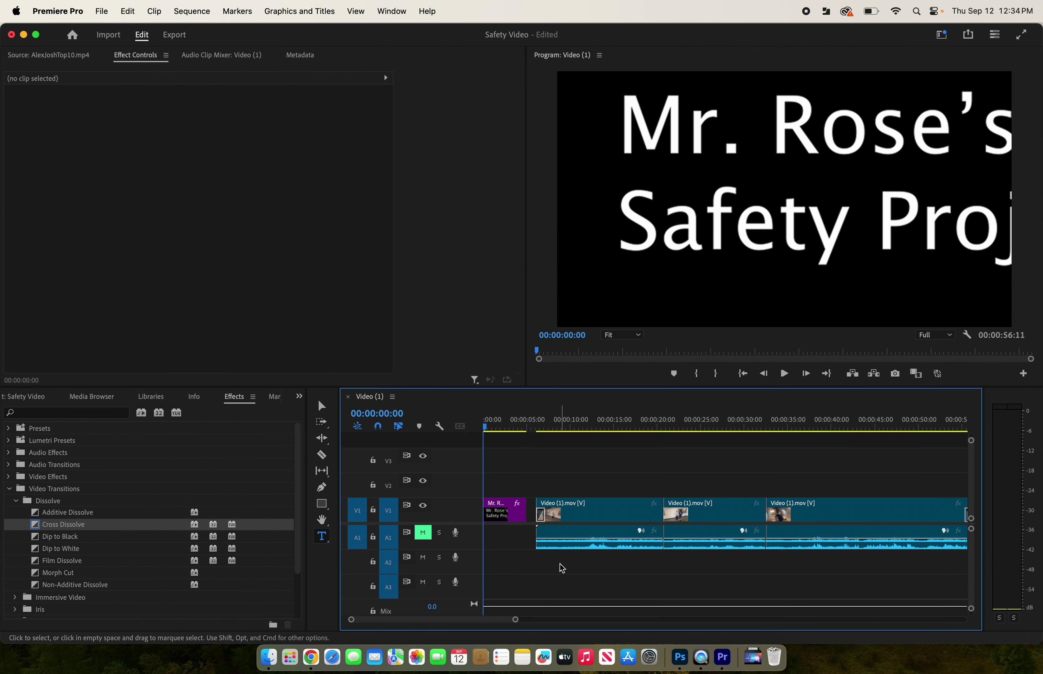
{"action": "left_click", "coordinate": [505, 511]}
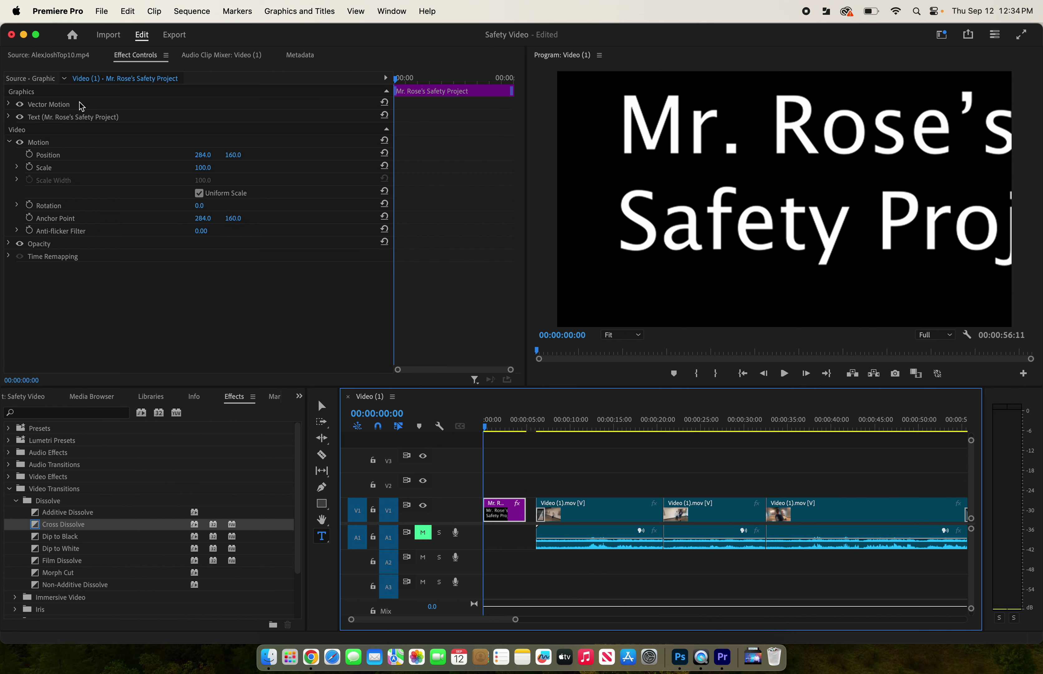
{"action": "left_click", "coordinate": [11, 118]}
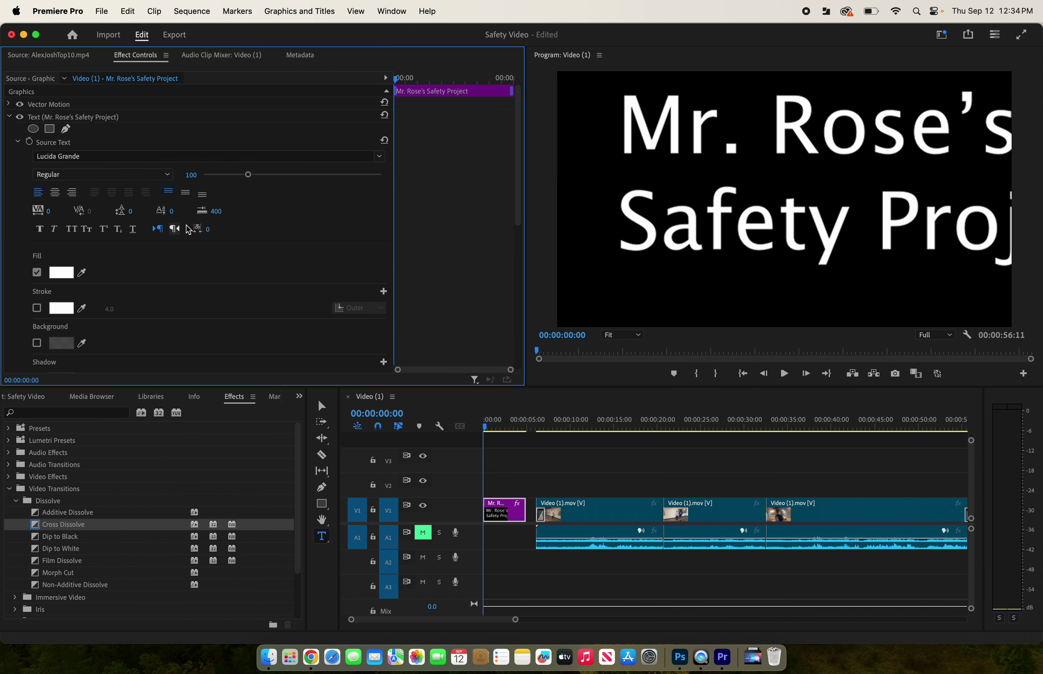
{"action": "left_click_drag", "start_coordinate": [248, 175], "coordinate": [230, 181]}
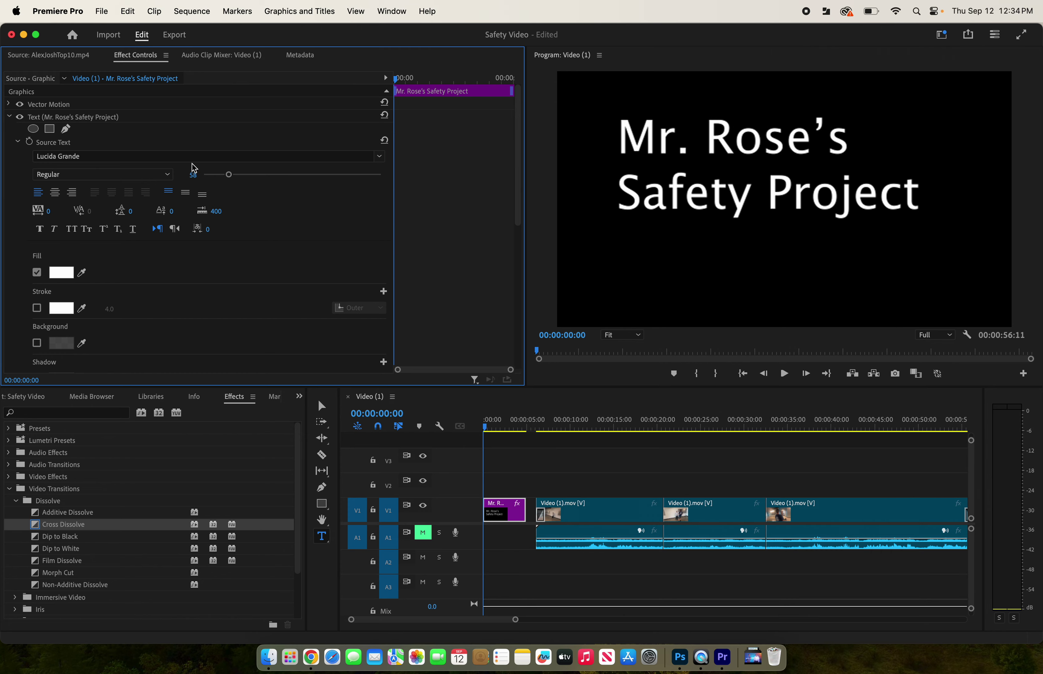
{"action": "left_click", "coordinate": [202, 158]}
{"action": "scroll", "coordinate": [186, 226], "scroll_direction": "down", "scroll_amount": 15}
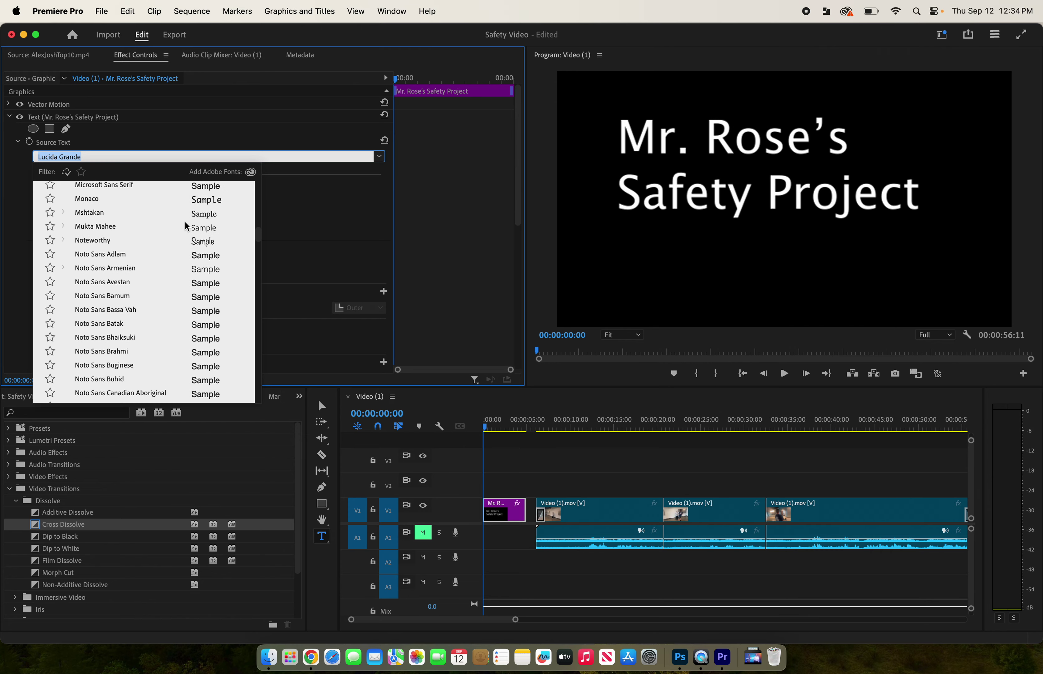
{"action": "scroll", "coordinate": [185, 223], "scroll_direction": "down", "scroll_amount": 20}
{"action": "scroll", "coordinate": [185, 227], "scroll_direction": "down", "scroll_amount": 2}
{"action": "left_click", "coordinate": [133, 250]}
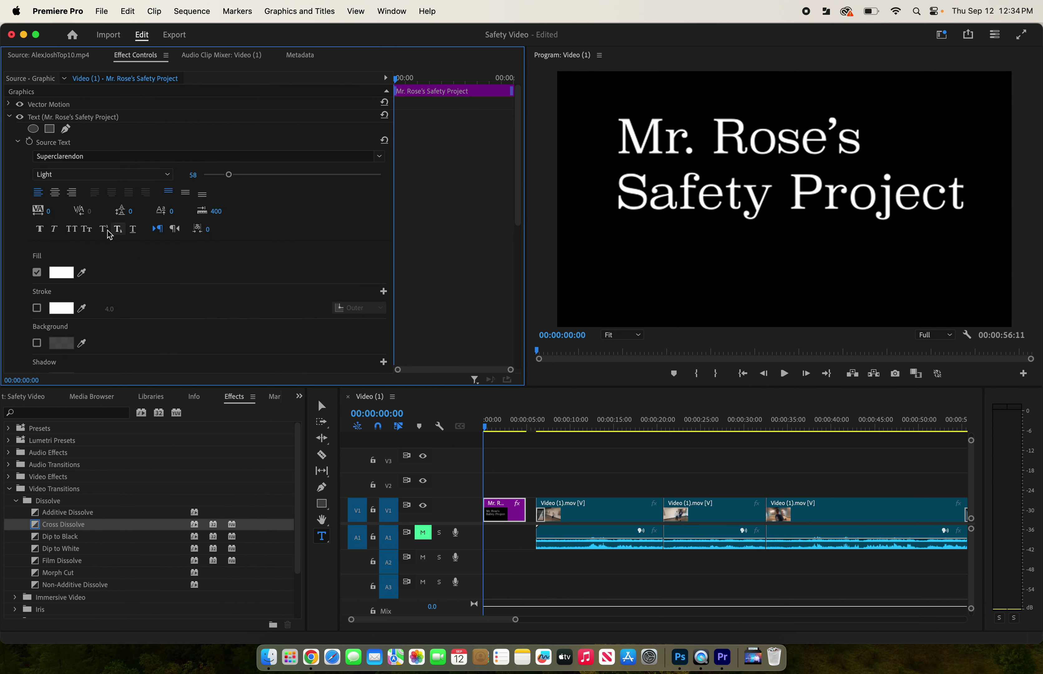
{"action": "left_click", "coordinate": [58, 195]}
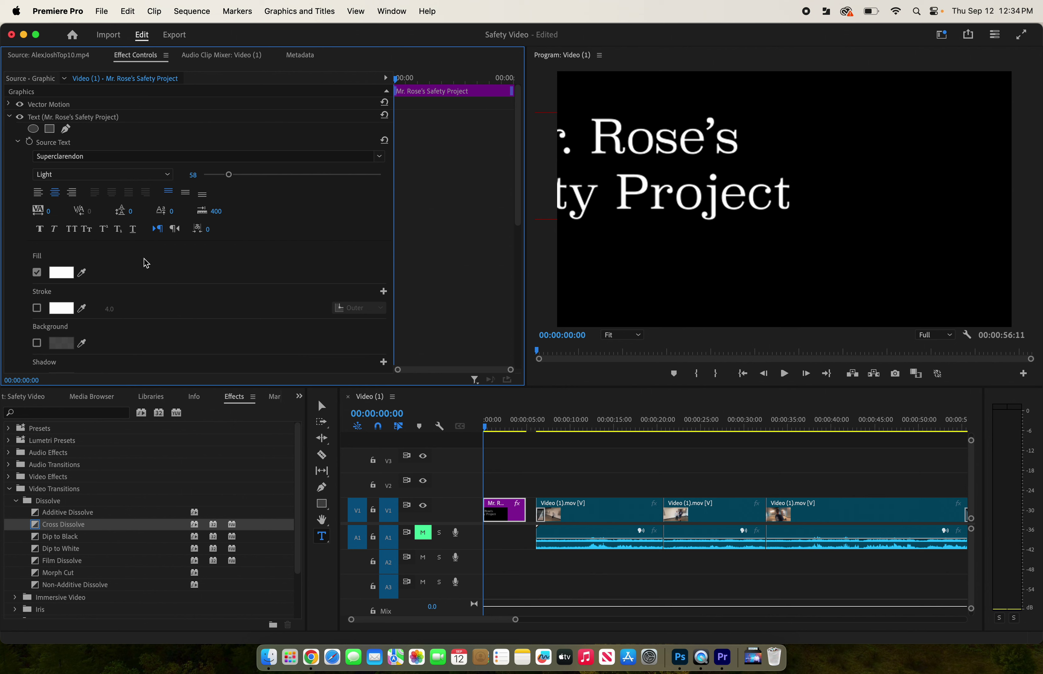
Place the insertion point inside the title text, in the word Project
{"action": "scroll", "coordinate": [146, 263], "scroll_direction": "down", "scroll_amount": 6}
{"action": "scroll", "coordinate": [146, 263], "scroll_direction": "up", "scroll_amount": 6}
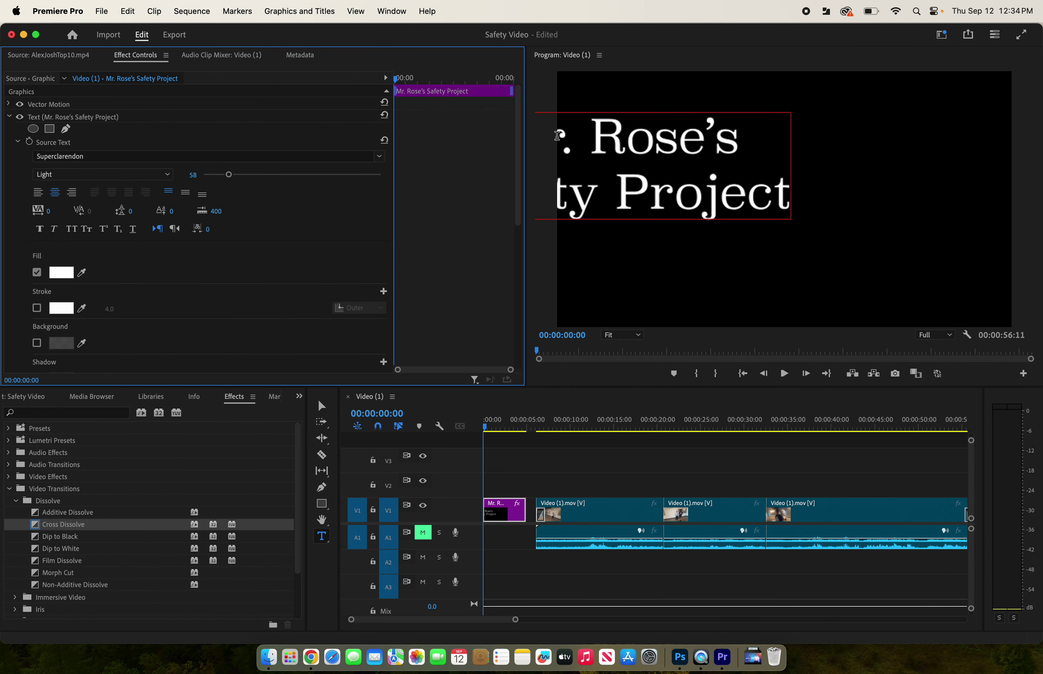
{"action": "left_click", "coordinate": [601, 140]}
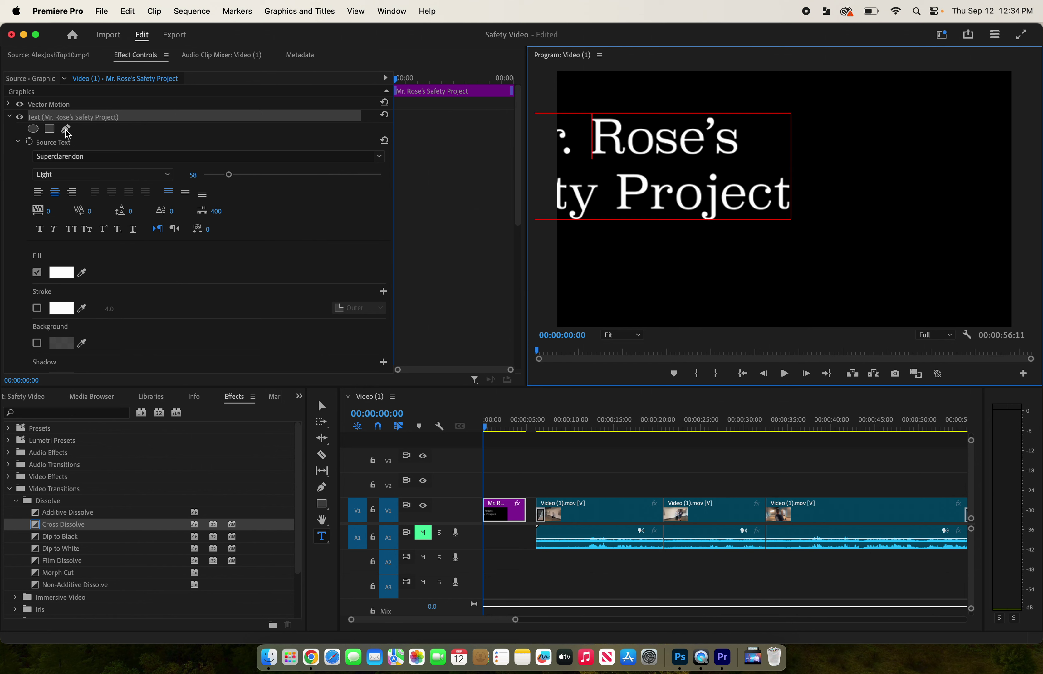
{"action": "left_click", "coordinate": [654, 141]}
{"action": "left_click", "coordinate": [748, 200]}
Move the title to the frame centre with the Selection tool, nudge it slightly higher, and play
{"action": "left_click", "coordinate": [323, 406]}
{"action": "left_click_drag", "start_coordinate": [679, 133], "coordinate": [857, 172]}
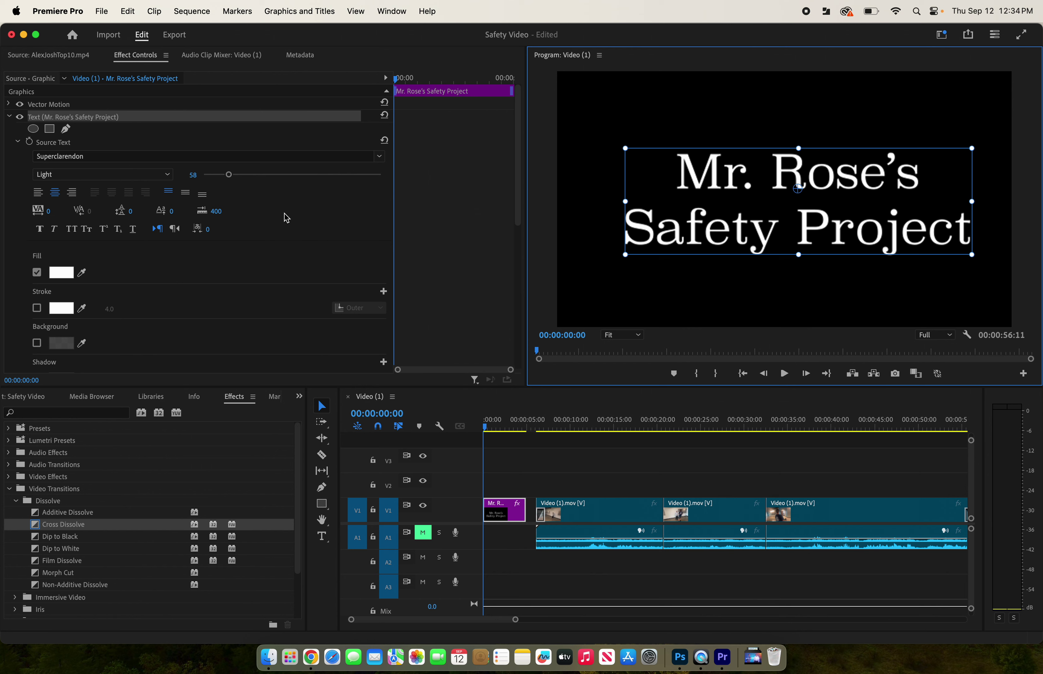
{"action": "scroll", "coordinate": [244, 179], "scroll_direction": "down", "scroll_amount": 10}
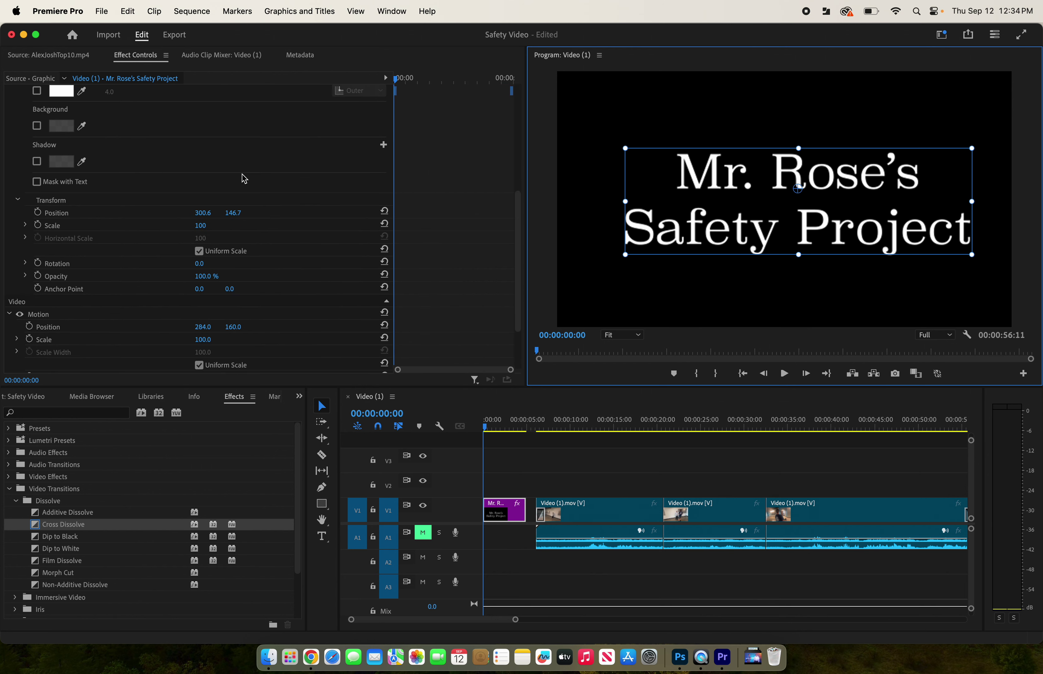
{"action": "scroll", "coordinate": [245, 179], "scroll_direction": "up", "scroll_amount": 10}
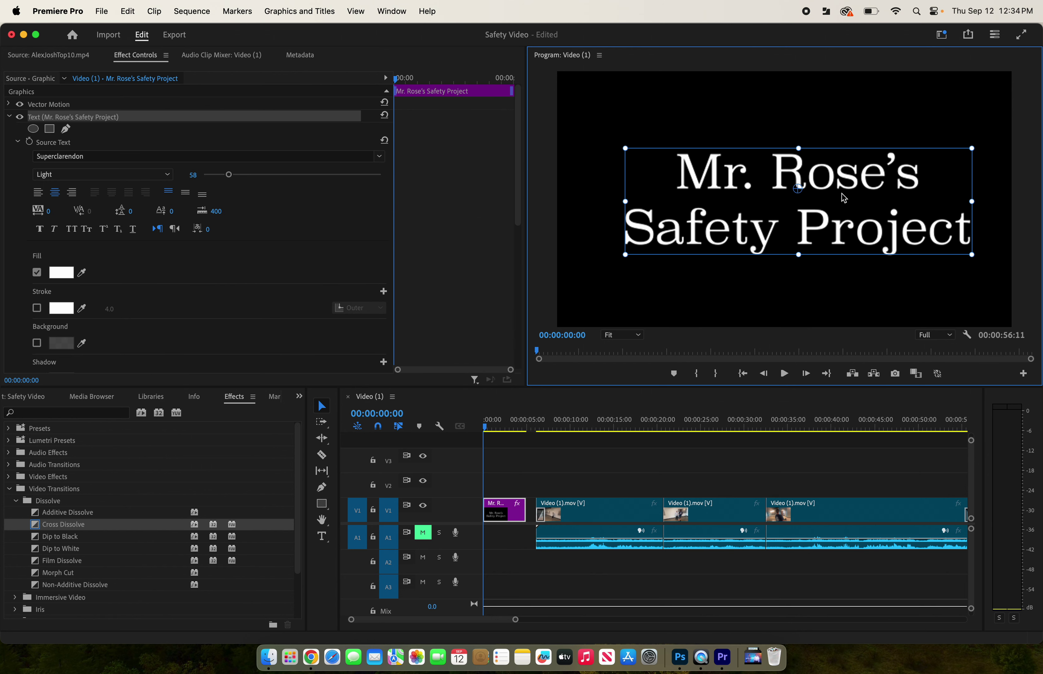
{"action": "left_click_drag", "start_coordinate": [847, 198], "coordinate": [849, 181]}
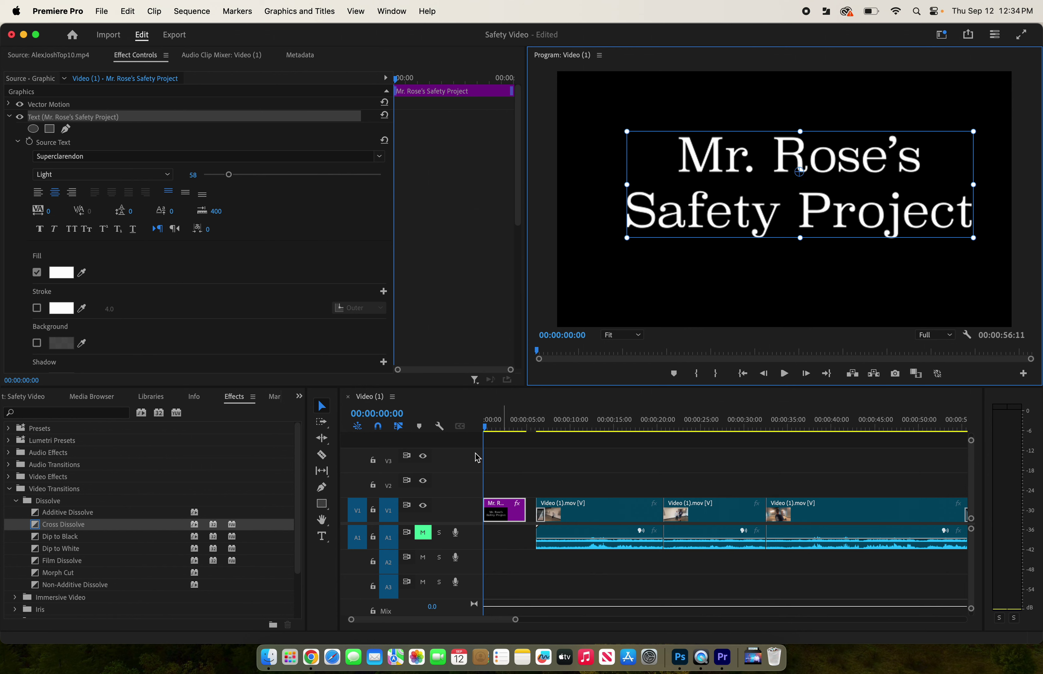
{"action": "key", "text": "space"}
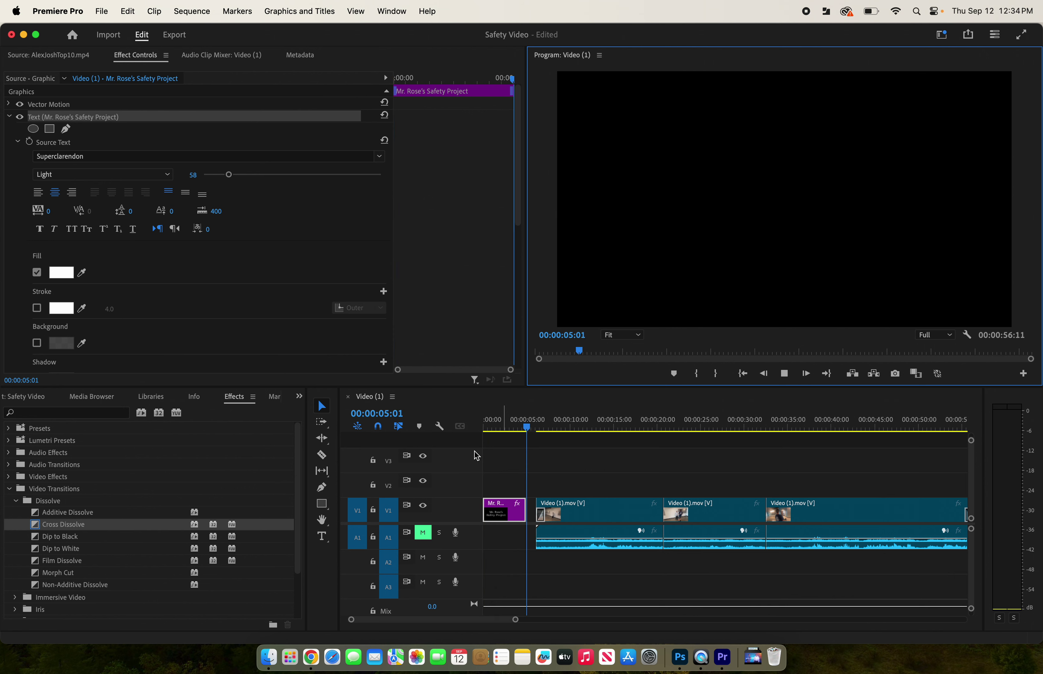
Slide the video clips left with Track Select Forward so they start right after the title
{"action": "key", "text": "space"}
{"action": "key", "text": "a"}
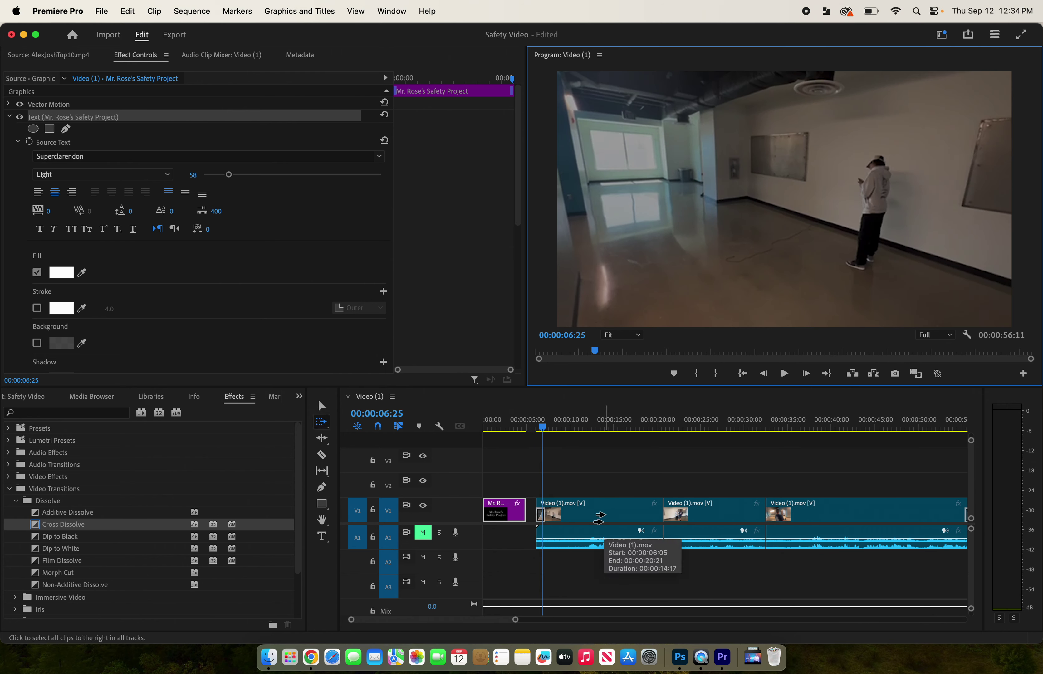
{"action": "left_click_drag", "start_coordinate": [600, 517], "coordinate": [601, 518]}
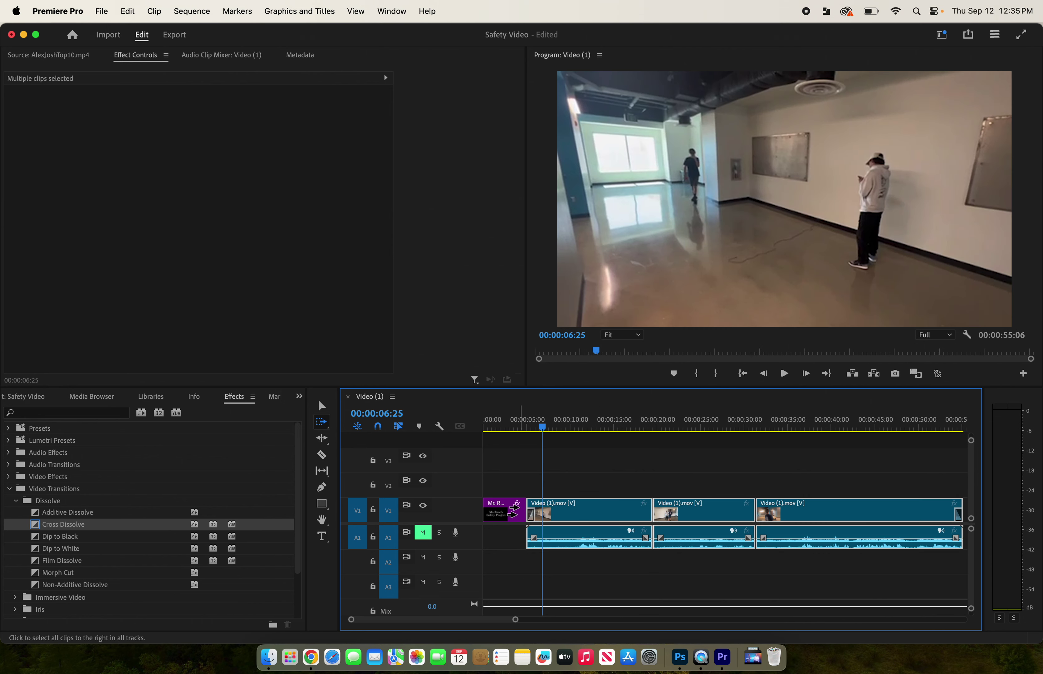
{"action": "key", "text": "v"}
Select the title clip and play the sequence from the start into the first clip
{"action": "left_click", "coordinate": [504, 510]}
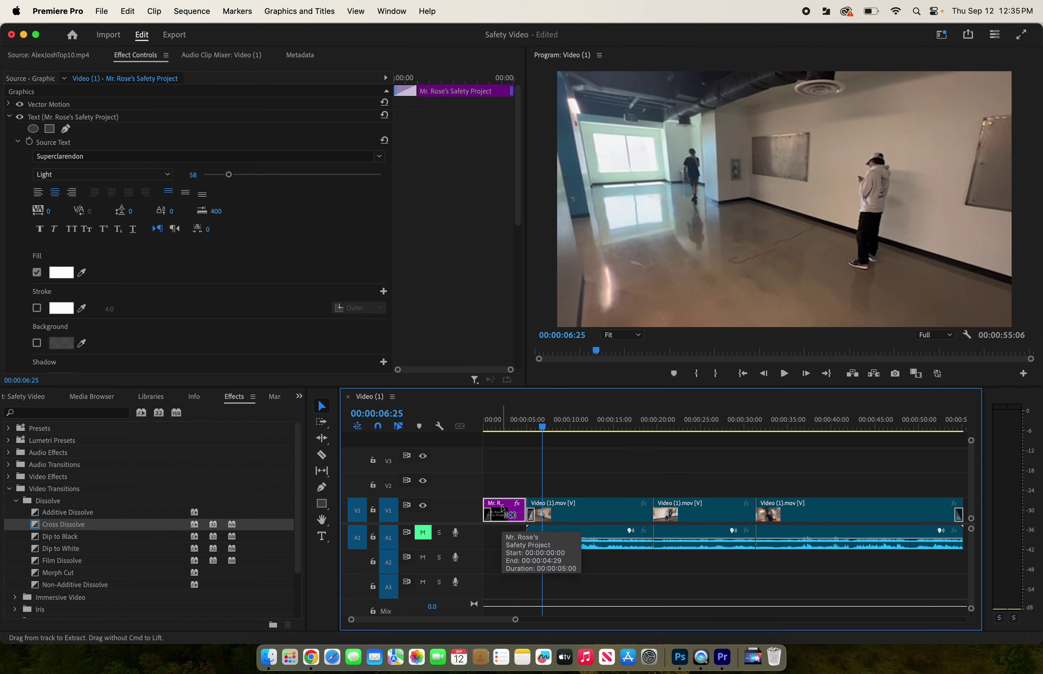
{"action": "left_click_drag", "start_coordinate": [491, 419], "coordinate": [453, 427]}
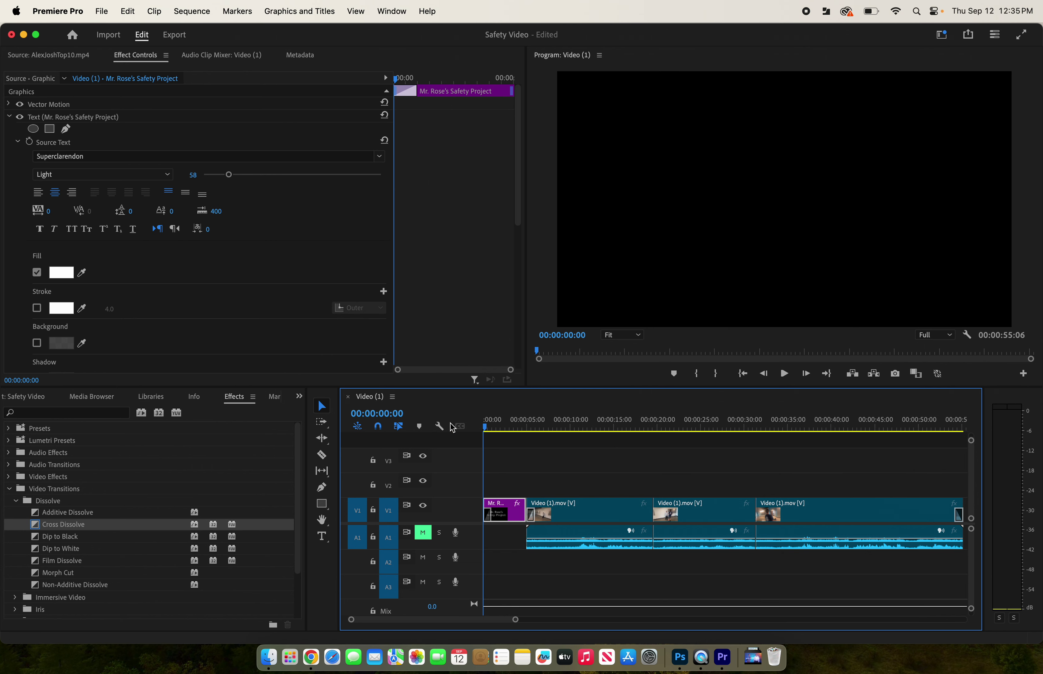
{"action": "key", "text": "space"}
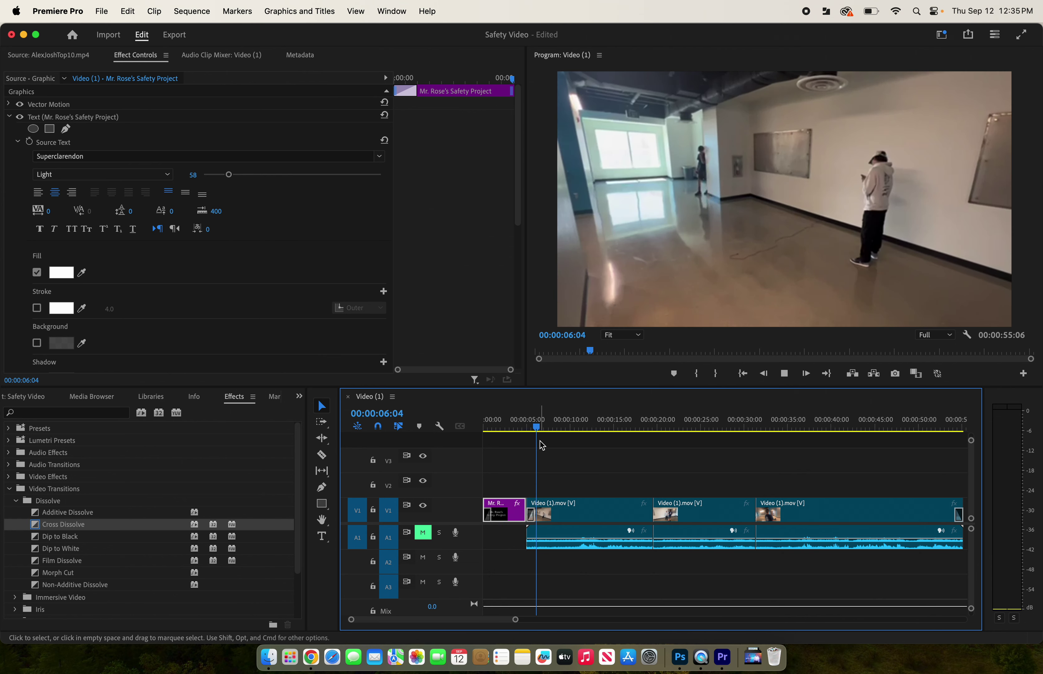
{"action": "key", "text": "space"}
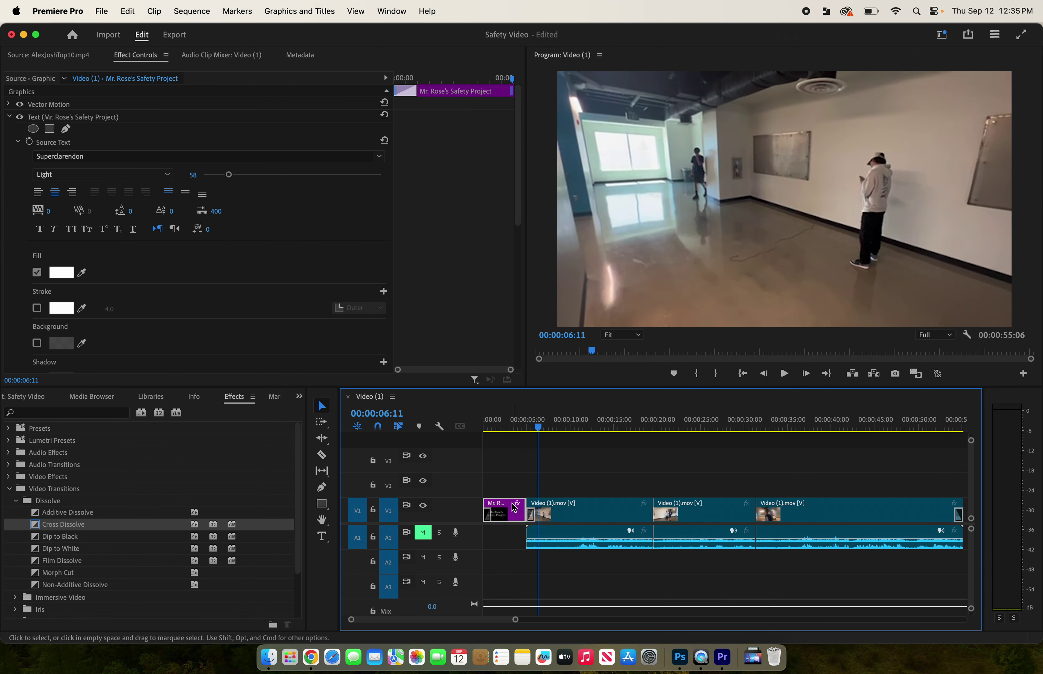
Zoom in at the title's end and move the title clip from V1 up to V2
{"action": "left_click", "coordinate": [528, 424]}
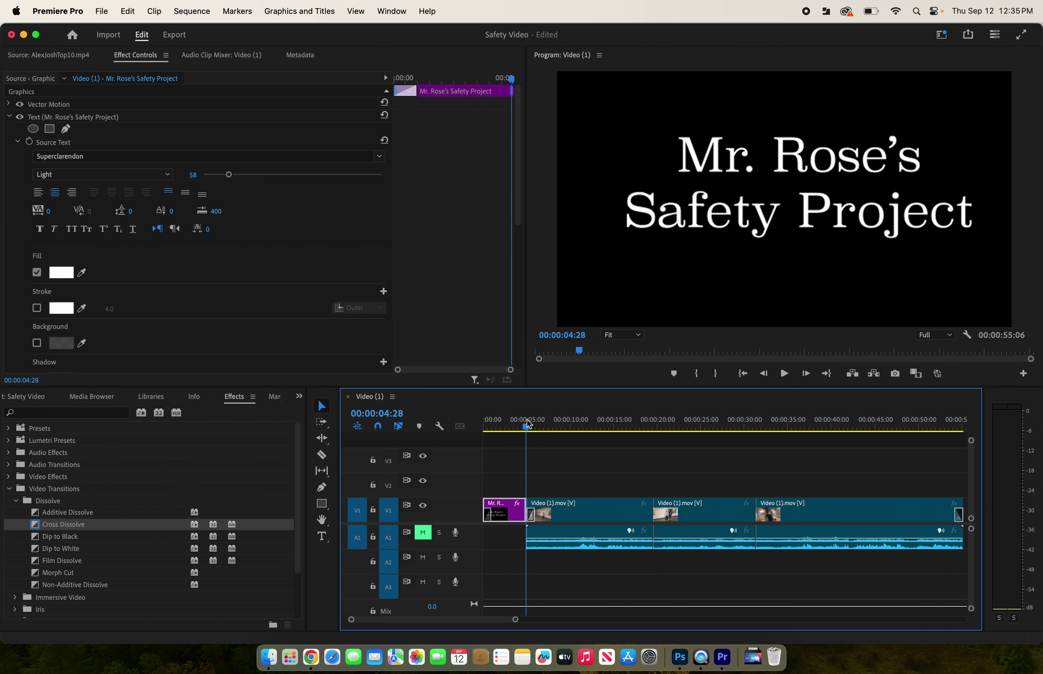
{"action": "key", "text": "="}
{"action": "key", "text": "="}
{"action": "key", "text": "="}
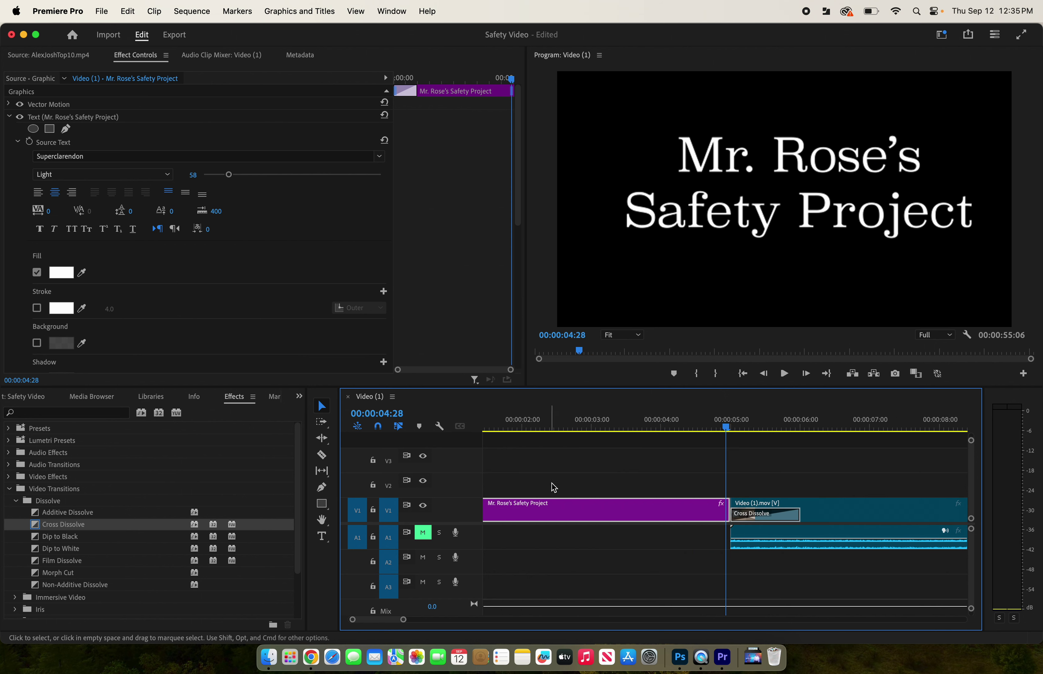
{"action": "left_click_drag", "start_coordinate": [565, 512], "coordinate": [565, 487]}
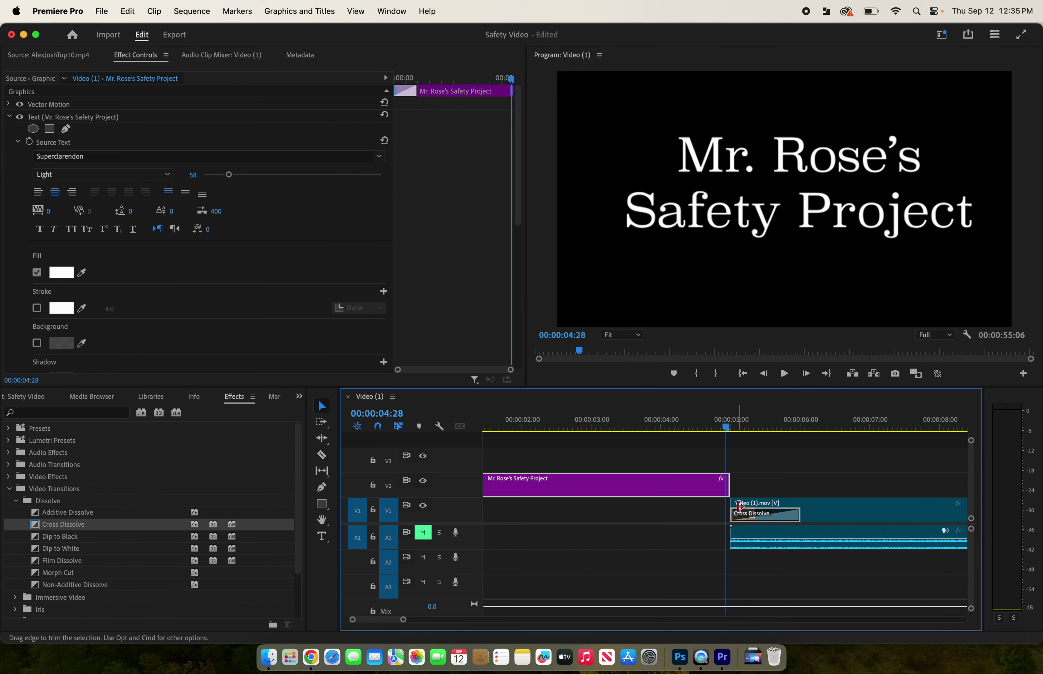
Add a Cross Dissolve to the title's end, then play it back and replay from the start
{"action": "left_click_drag", "start_coordinate": [40, 526], "coordinate": [726, 487]}
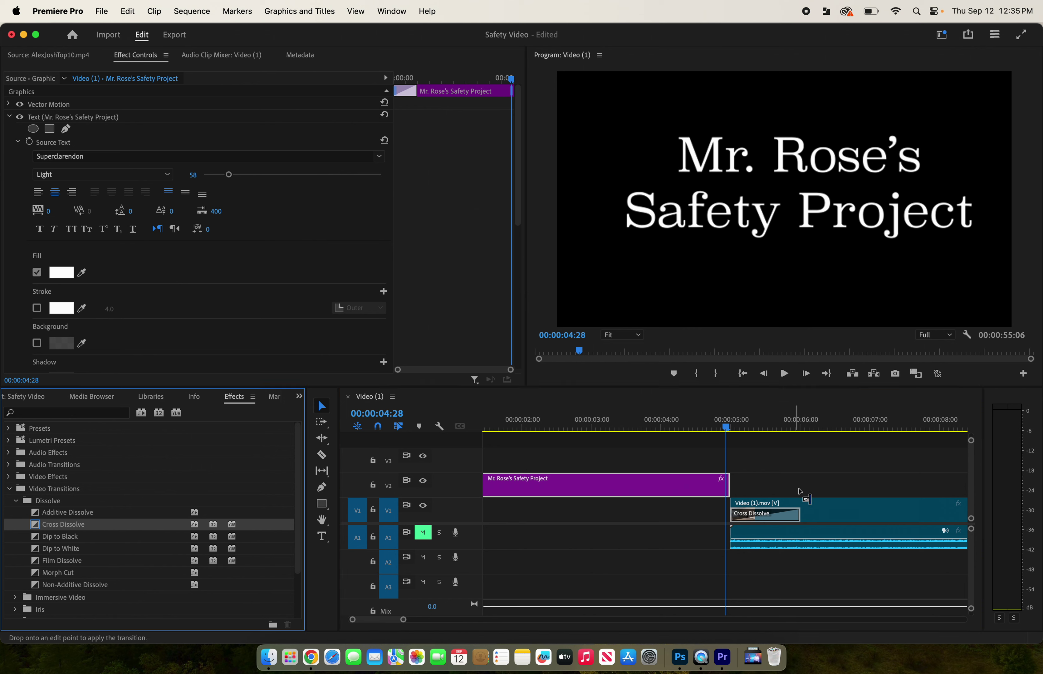
{"action": "left_click", "coordinate": [655, 432]}
{"action": "key", "text": "space"}
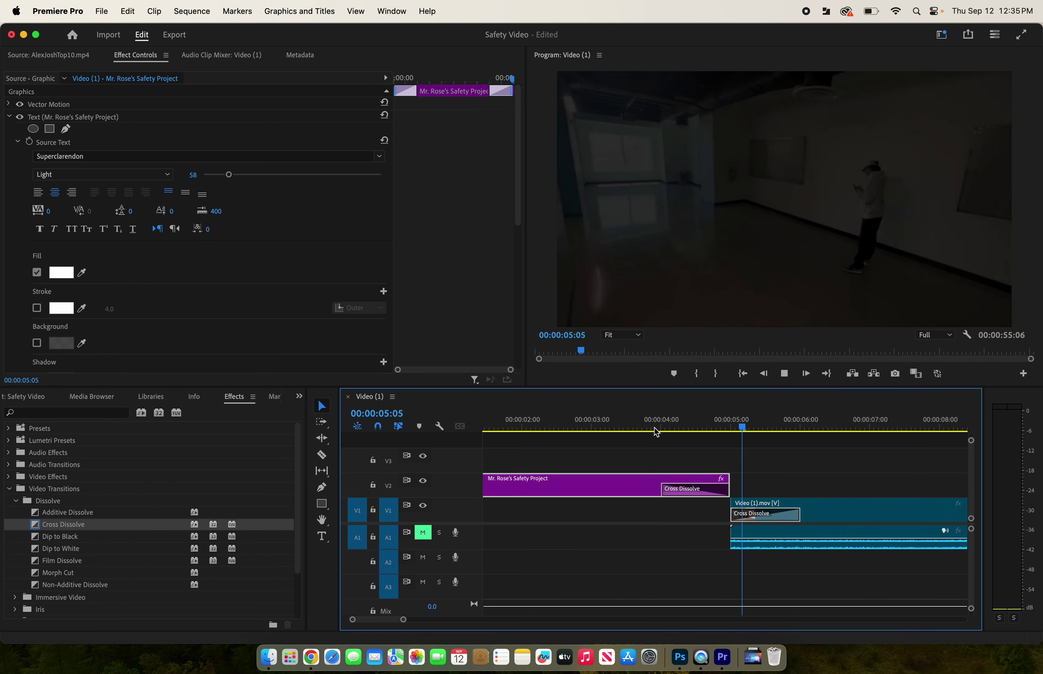
{"action": "key", "text": "space"}
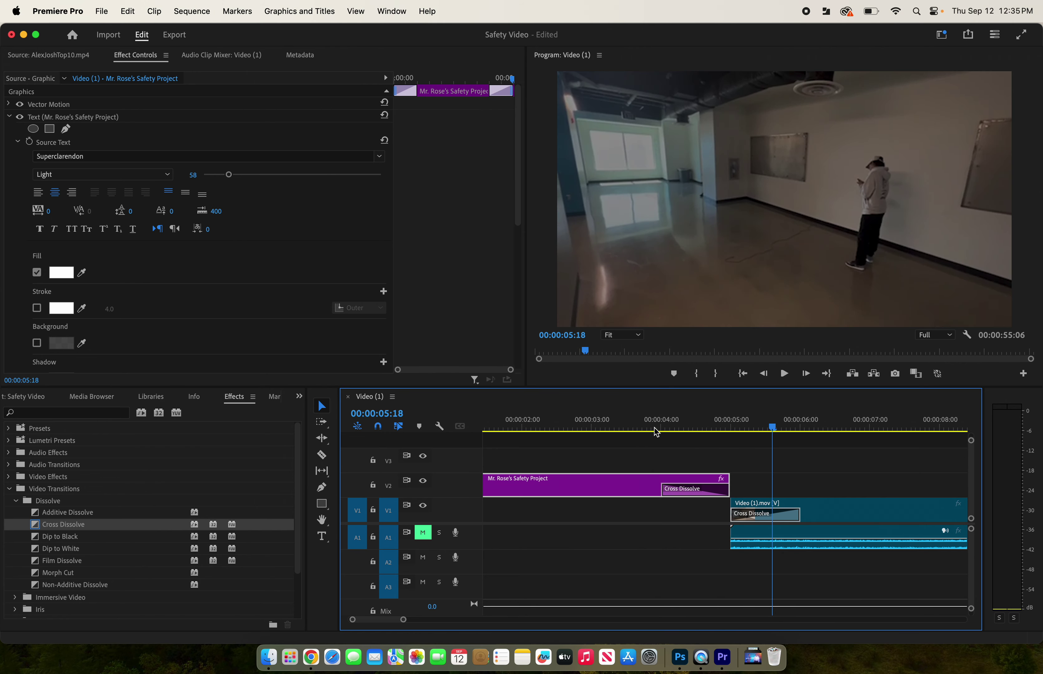
{"action": "key", "text": "backslash"}
{"action": "key", "text": "Home"}
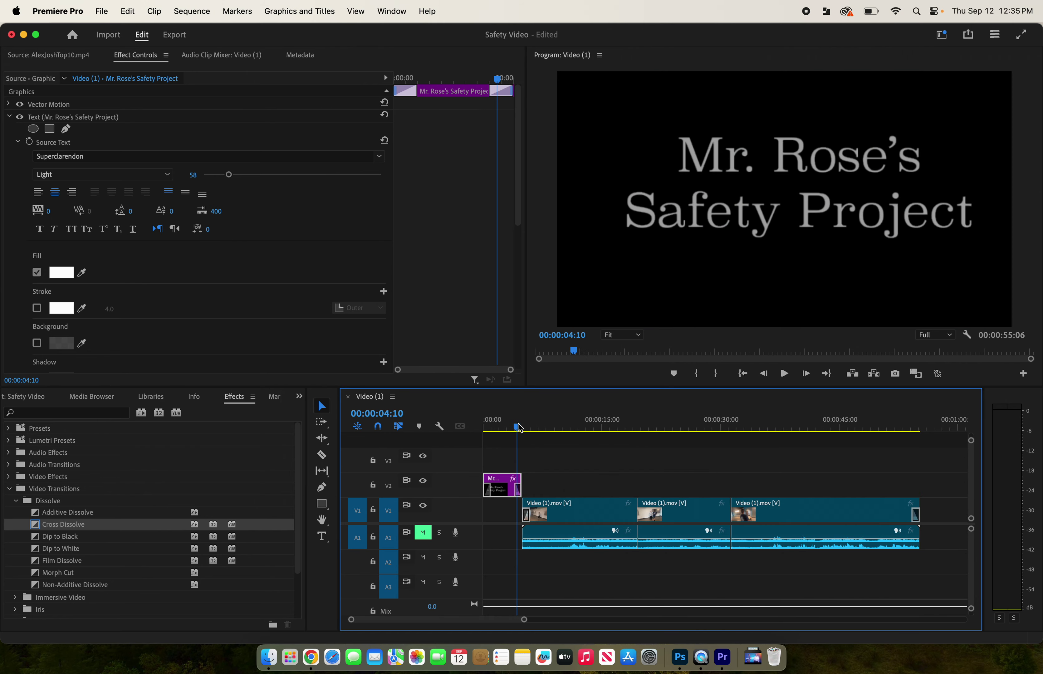
{"action": "key", "text": "space"}
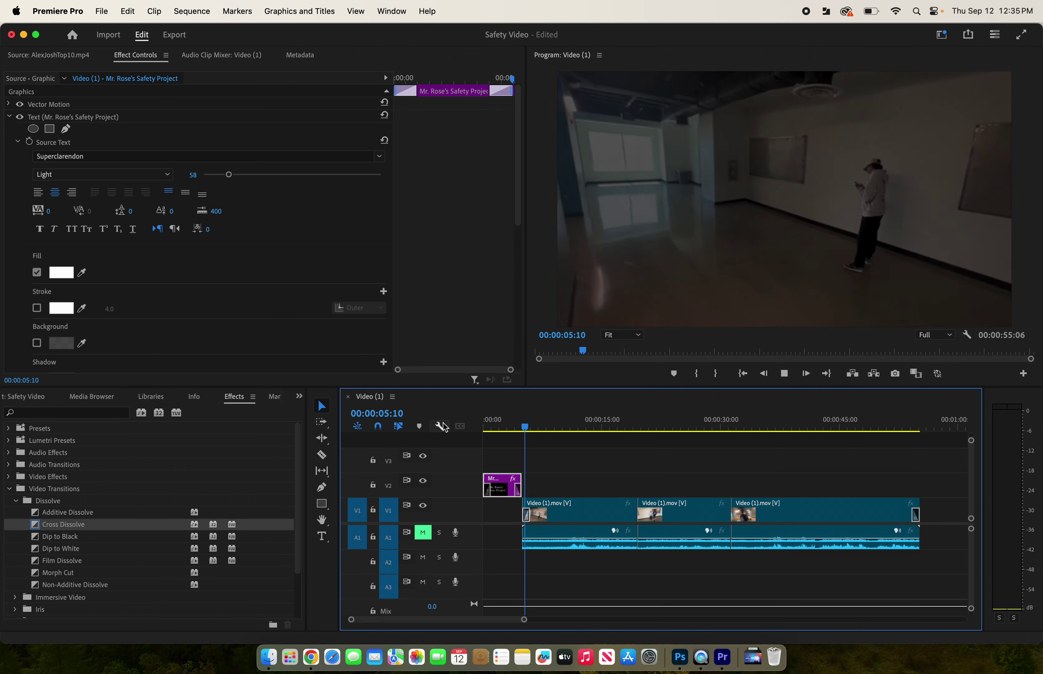
Stop playback, recheck the opening title, then jump to near the end of the sequence
{"action": "key", "text": "space"}
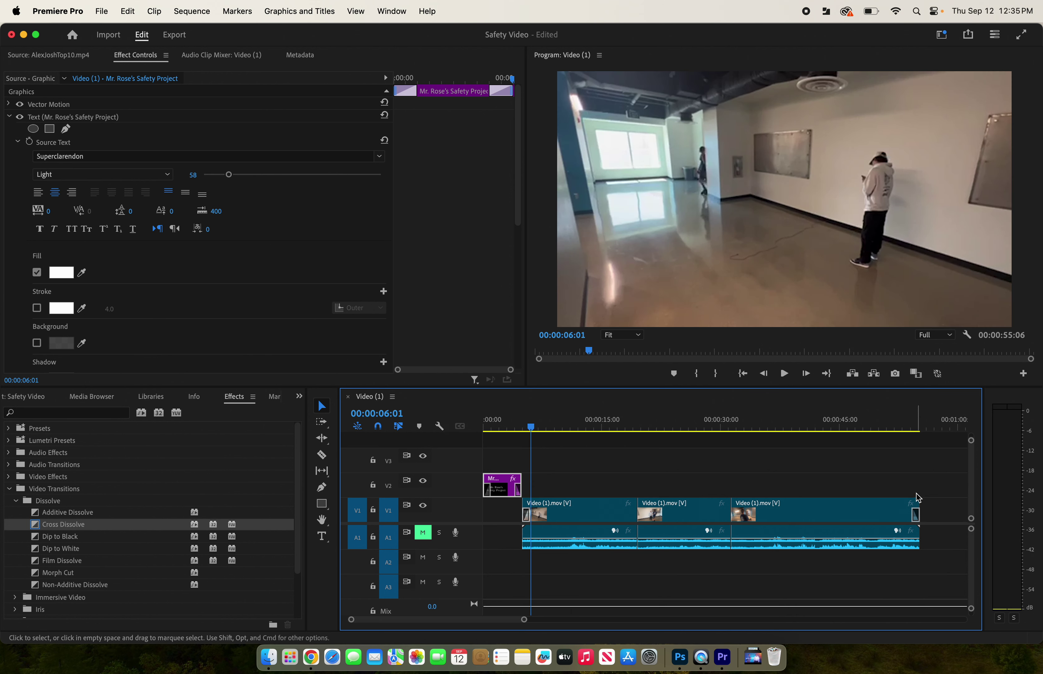
{"action": "left_click", "coordinate": [491, 427]}
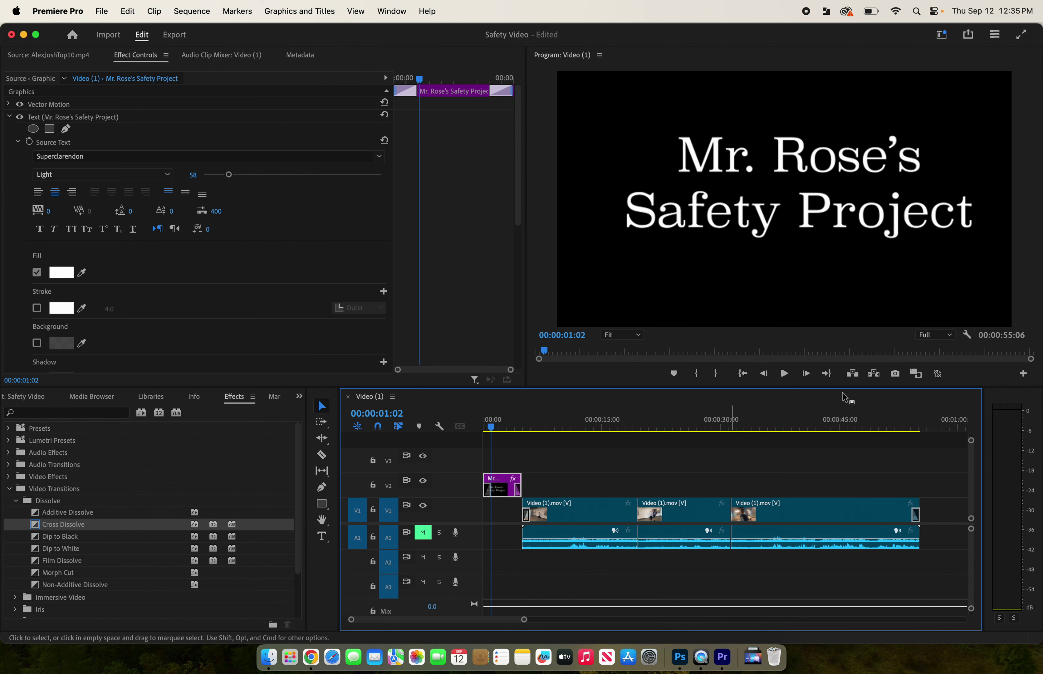
{"action": "left_click", "coordinate": [916, 427]}
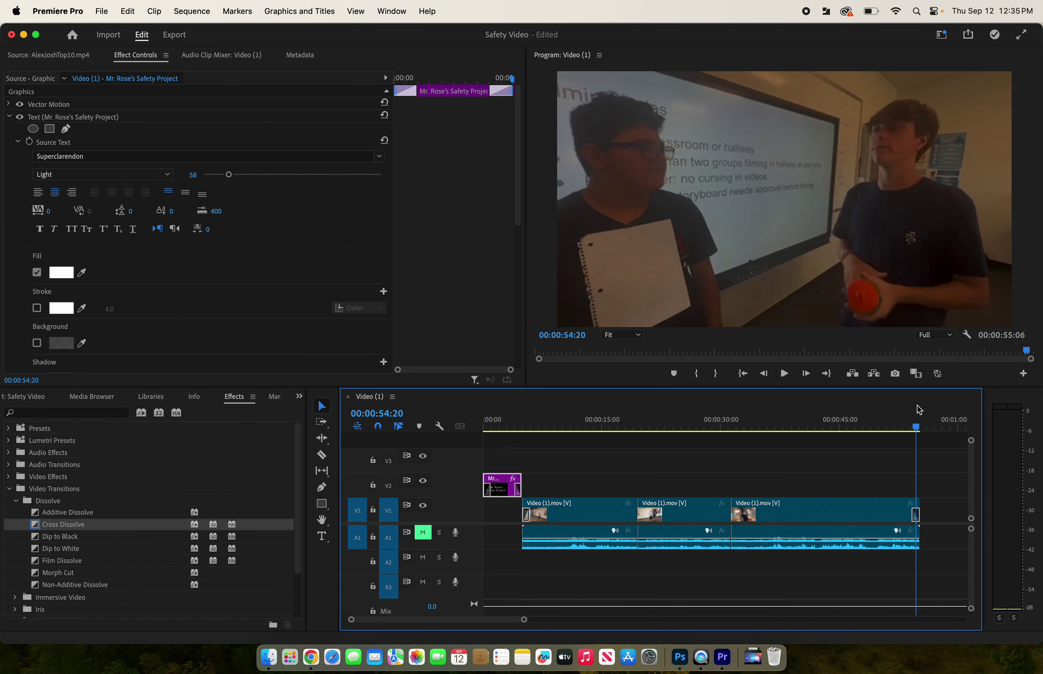
Past the last clip, type the title 'Everything by Mr. Rose' in the Program monitor
{"action": "left_click", "coordinate": [926, 421]}
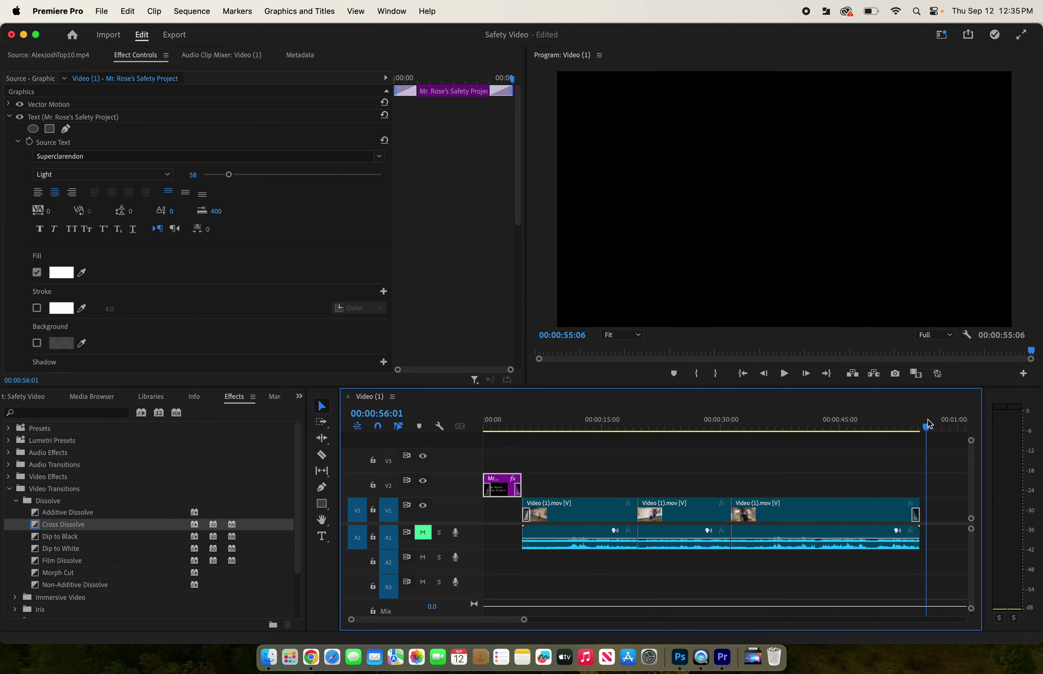
{"action": "left_click", "coordinate": [323, 536]}
{"action": "left_click", "coordinate": [651, 200]}
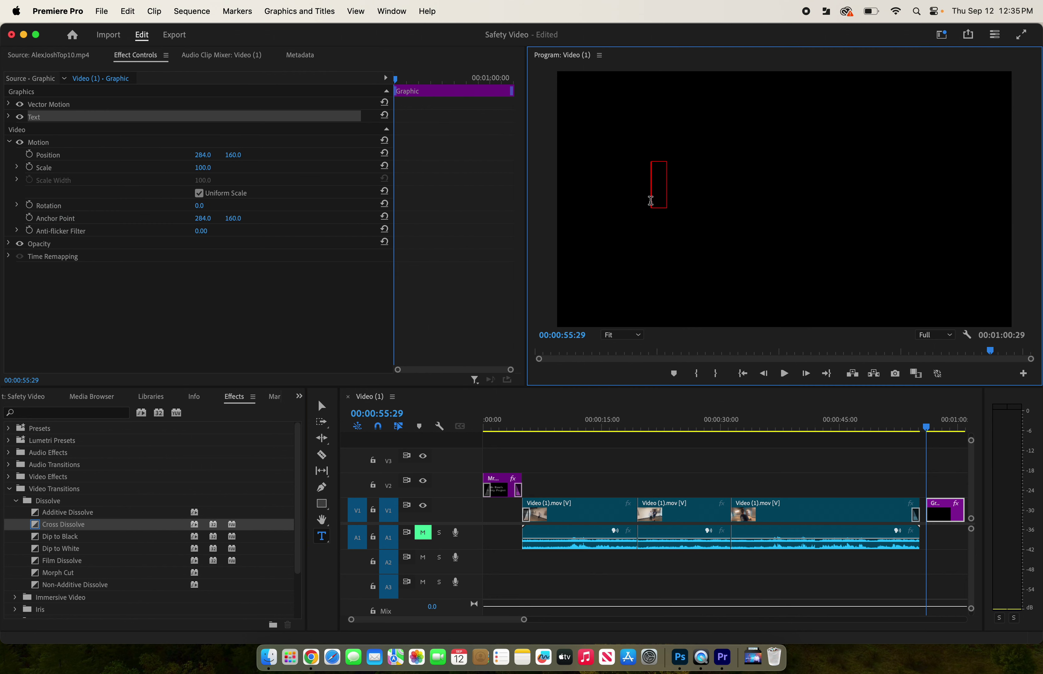
{"action": "type", "text": "Everythin"}
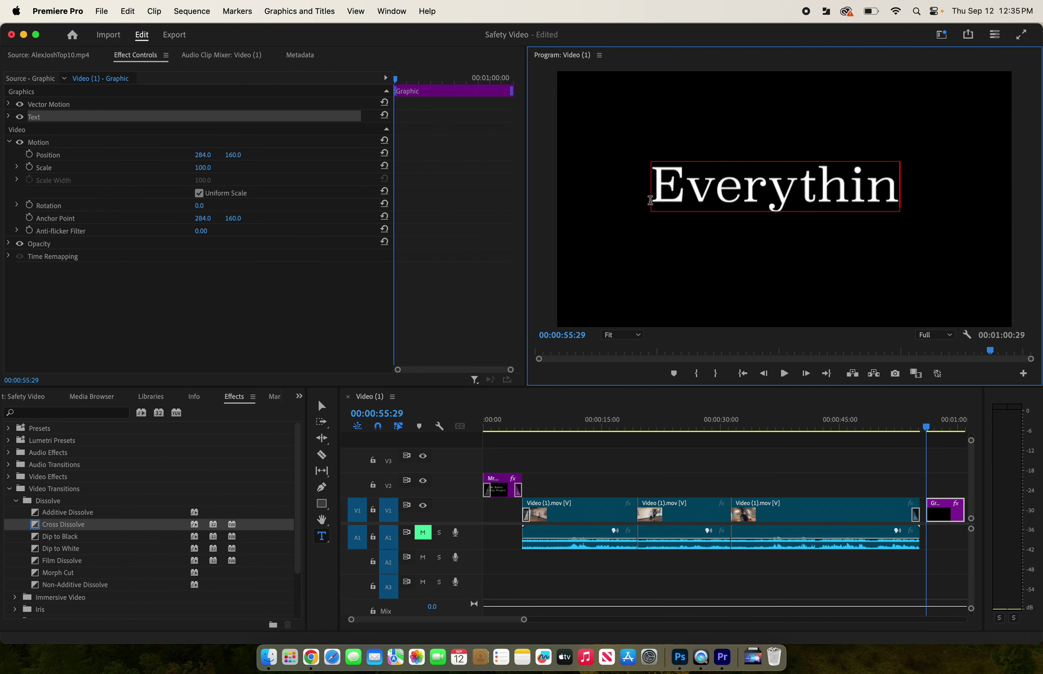
{"action": "type", "text": "g by Mr. "}
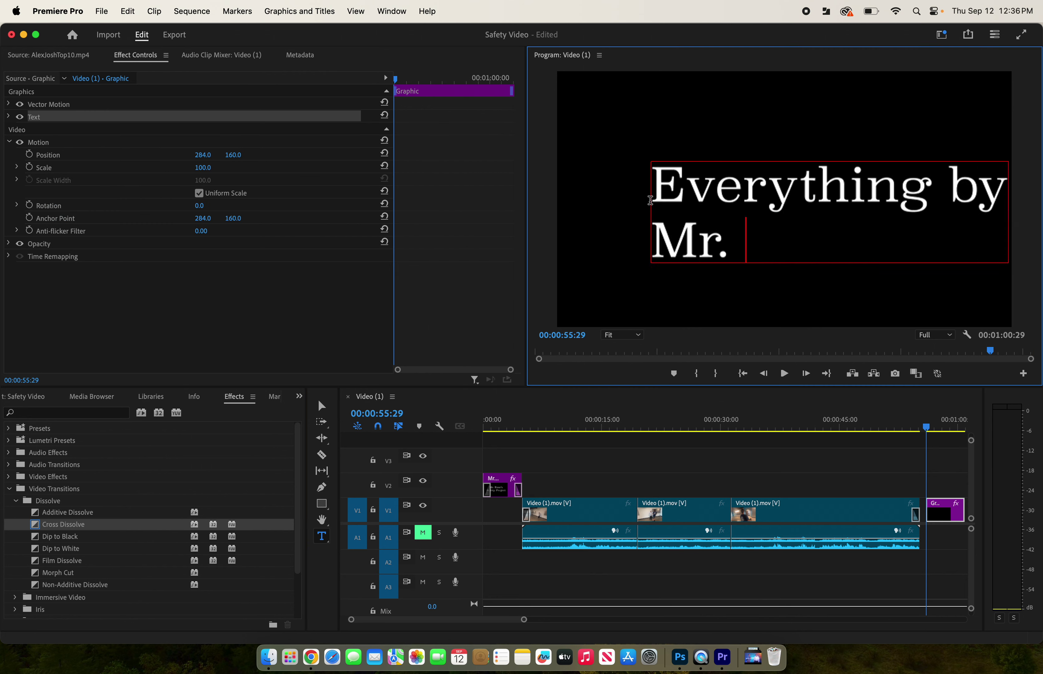
{"action": "type", "text": "Rose"}
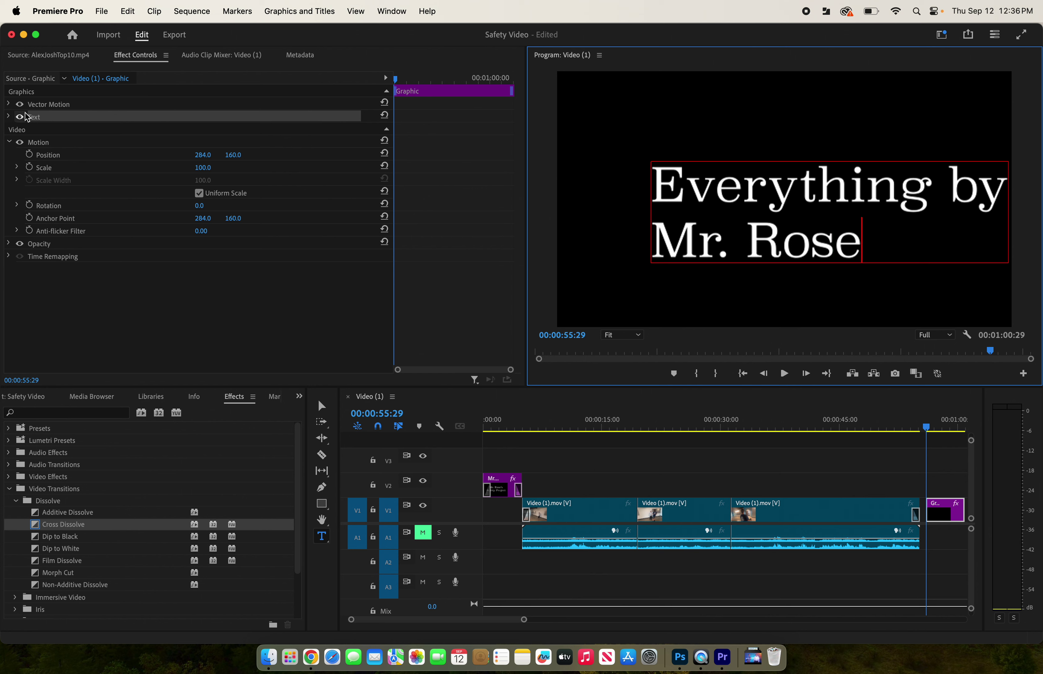
Centre-align the closing title text and move it to the centre of the frame
{"action": "left_click", "coordinate": [9, 118]}
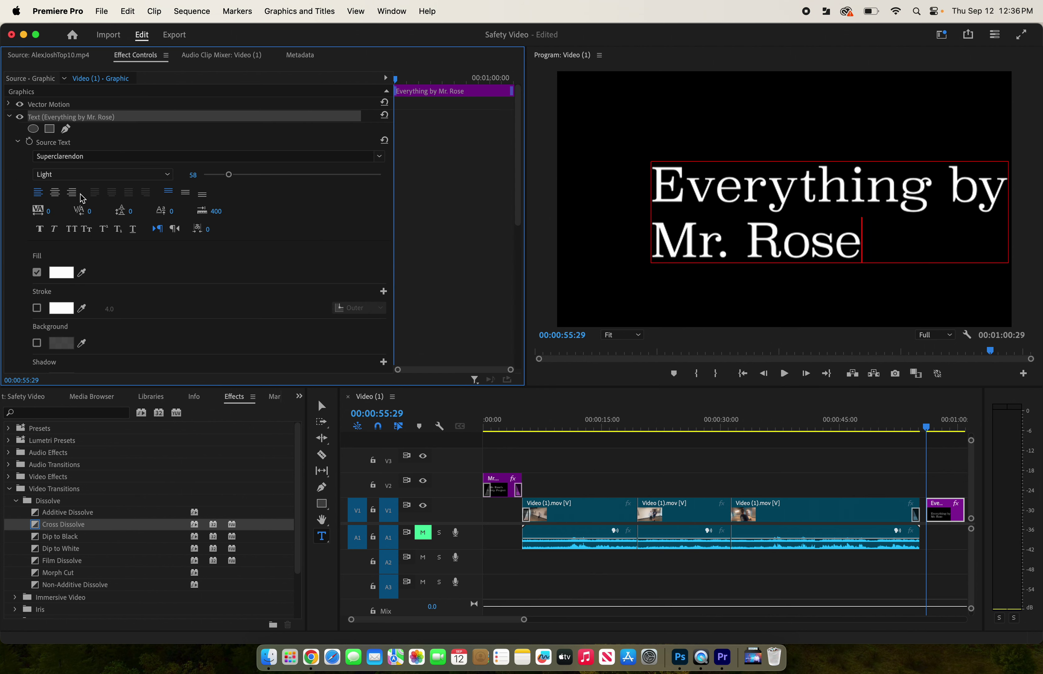
{"action": "left_click", "coordinate": [55, 192]}
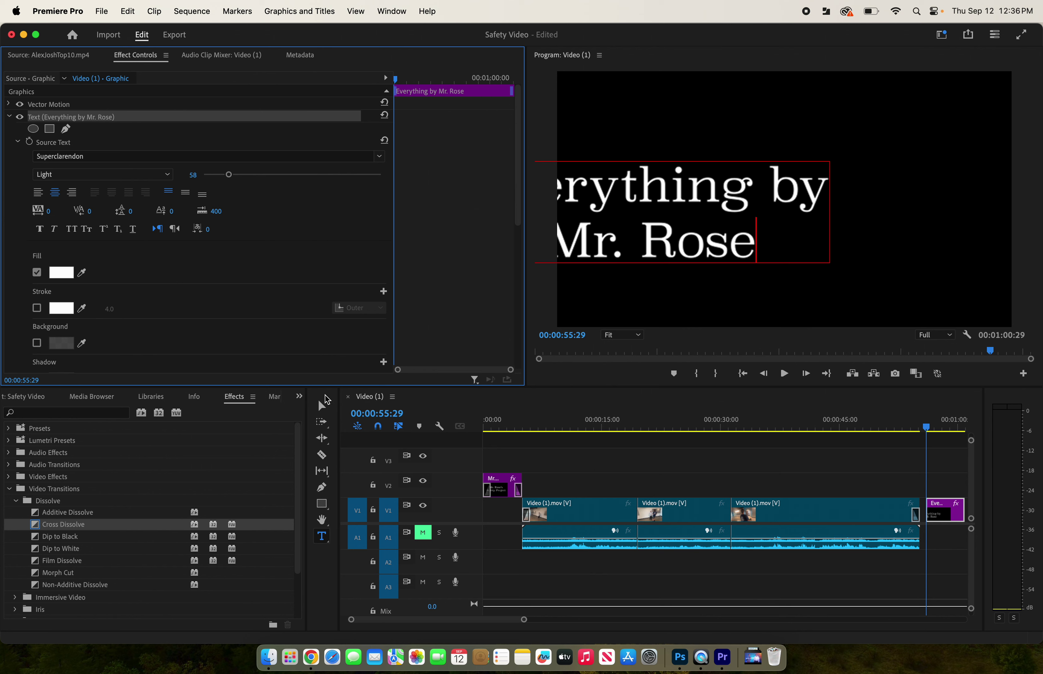
{"action": "left_click", "coordinate": [321, 407]}
{"action": "left_click_drag", "start_coordinate": [652, 254], "coordinate": [782, 232]}
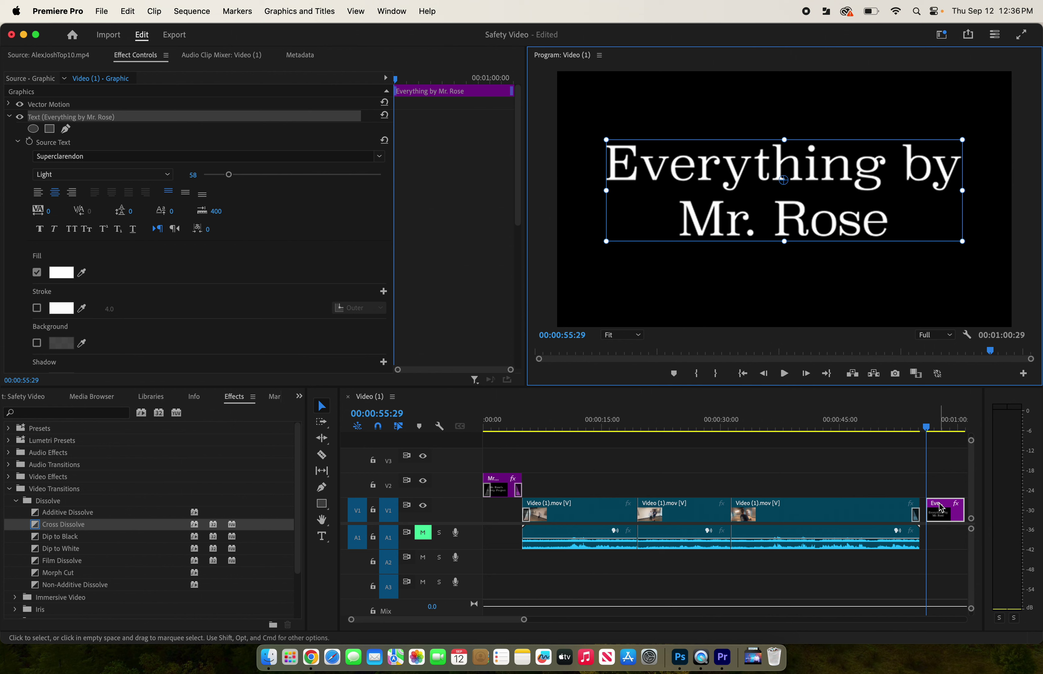
Move the closing title onto track V2, shift it about a second earlier, and play the ending
{"action": "left_click_drag", "start_coordinate": [941, 509], "coordinate": [924, 488]}
{"action": "key", "text": "Up"}
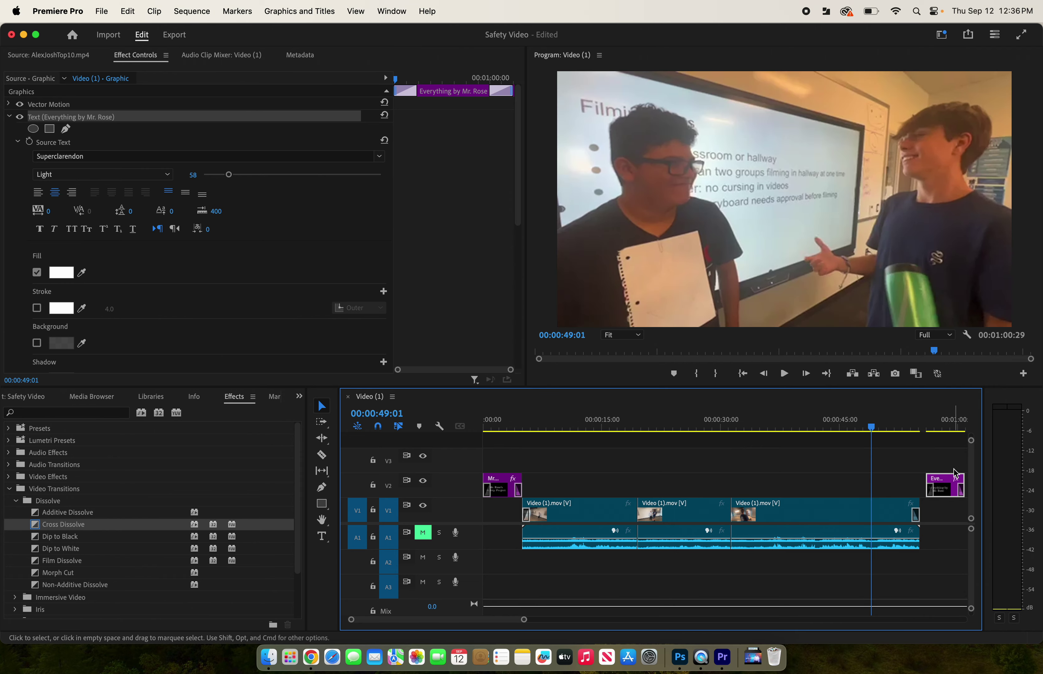
{"action": "left_click_drag", "start_coordinate": [945, 480], "coordinate": [936, 480]}
{"action": "left_click", "coordinate": [900, 430]}
{"action": "key", "text": "space"}
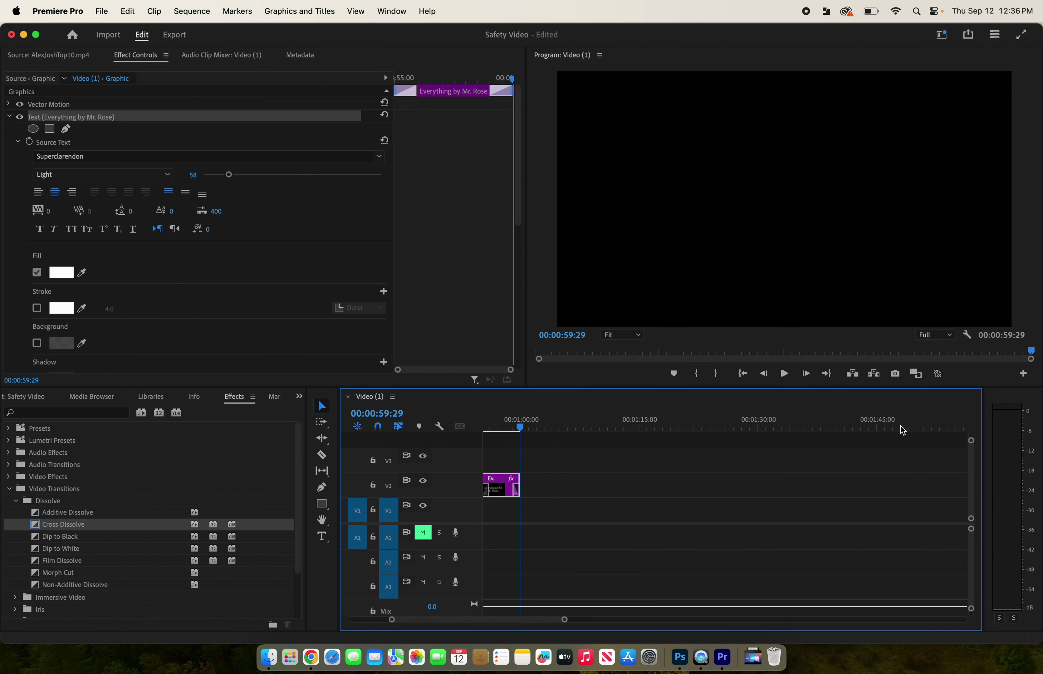
Zoom the timeline out and place the playhead at 00:00:45:23
{"action": "key", "text": "backslash"}
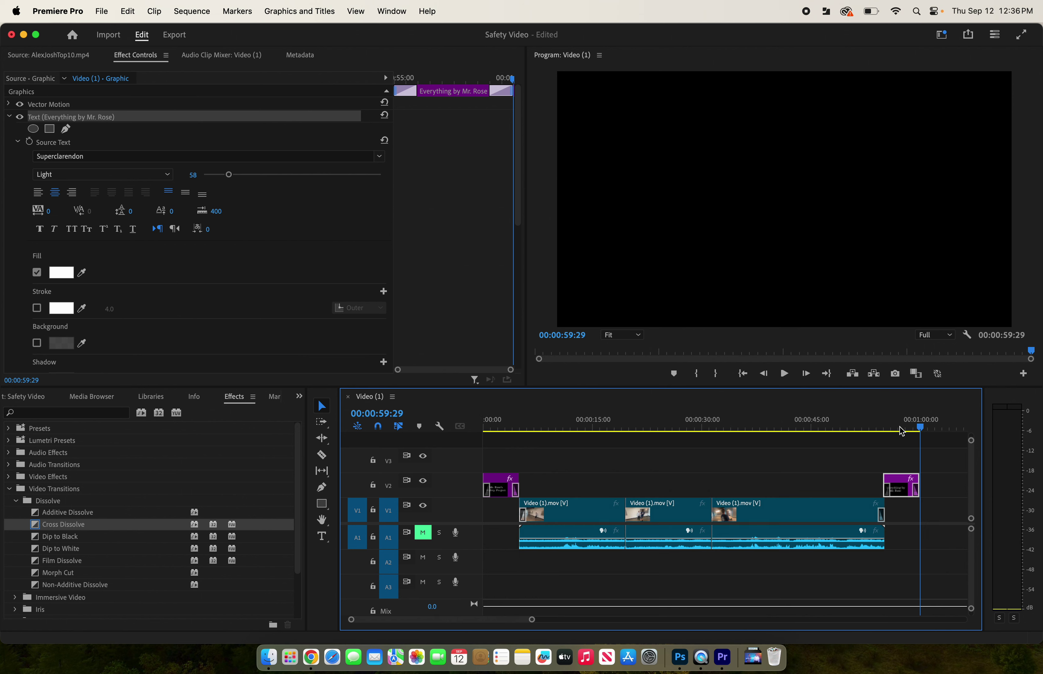
{"action": "key", "text": "equal"}
{"action": "key", "text": "equal"}
{"action": "key", "text": "equal"}
{"action": "key", "text": "equal"}
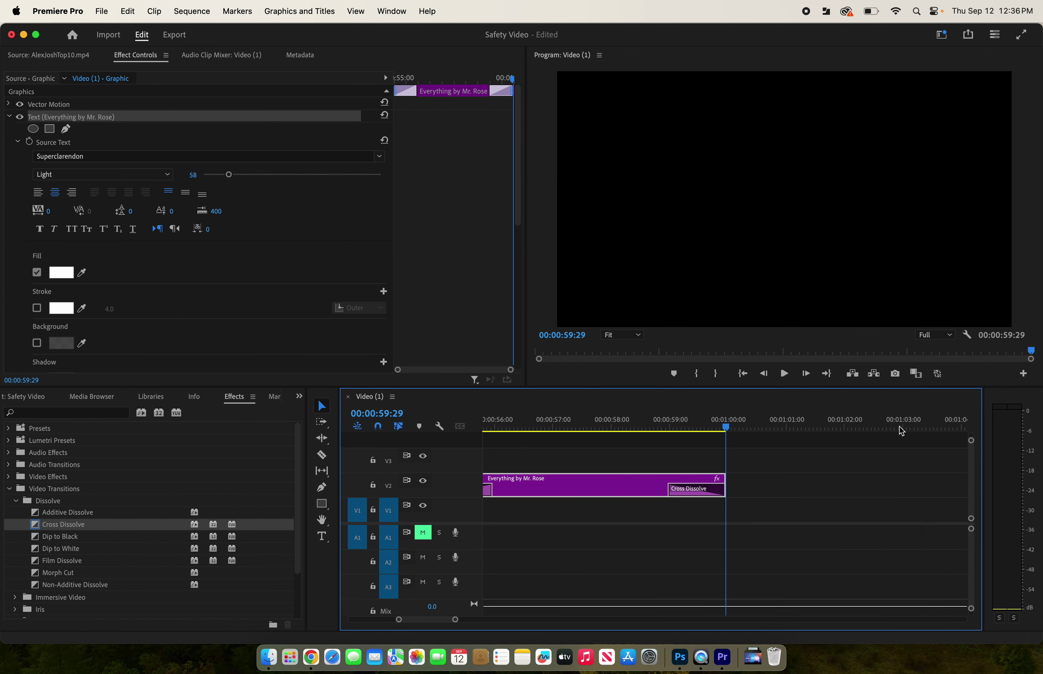
{"action": "key", "text": "minus"}
{"action": "key", "text": "minus"}
{"action": "key", "text": "minus"}
{"action": "key", "text": "minus"}
{"action": "key", "text": "minus"}
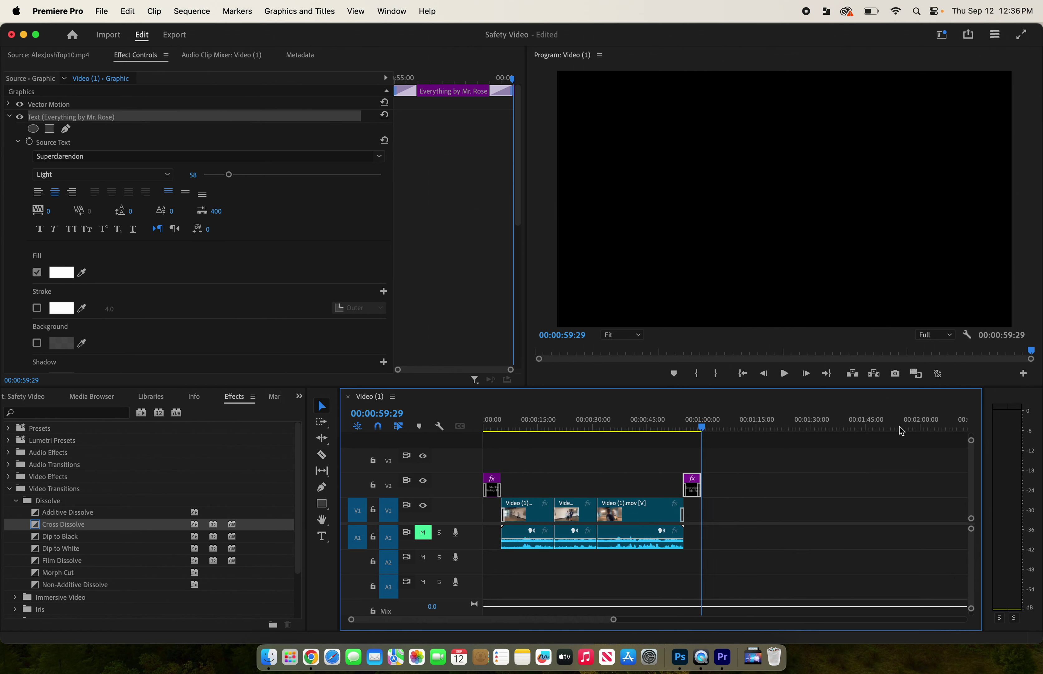
{"action": "key", "text": "equal"}
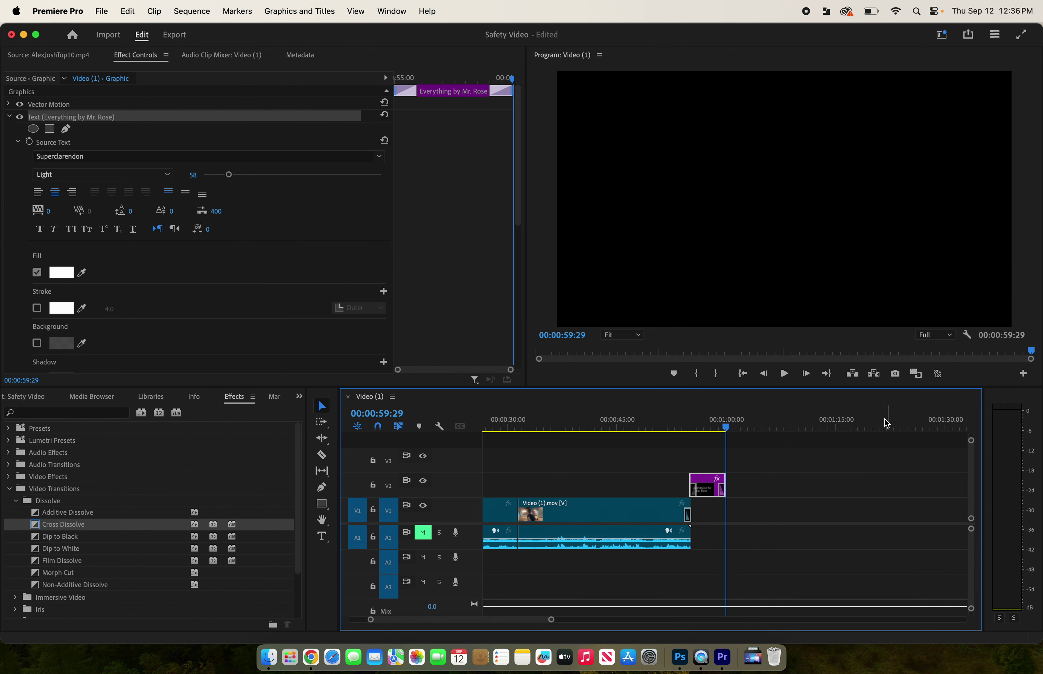
{"action": "left_click", "coordinate": [624, 425]}
{"action": "scroll", "coordinate": [626, 428], "scroll_direction": "left", "scroll_amount": 3}
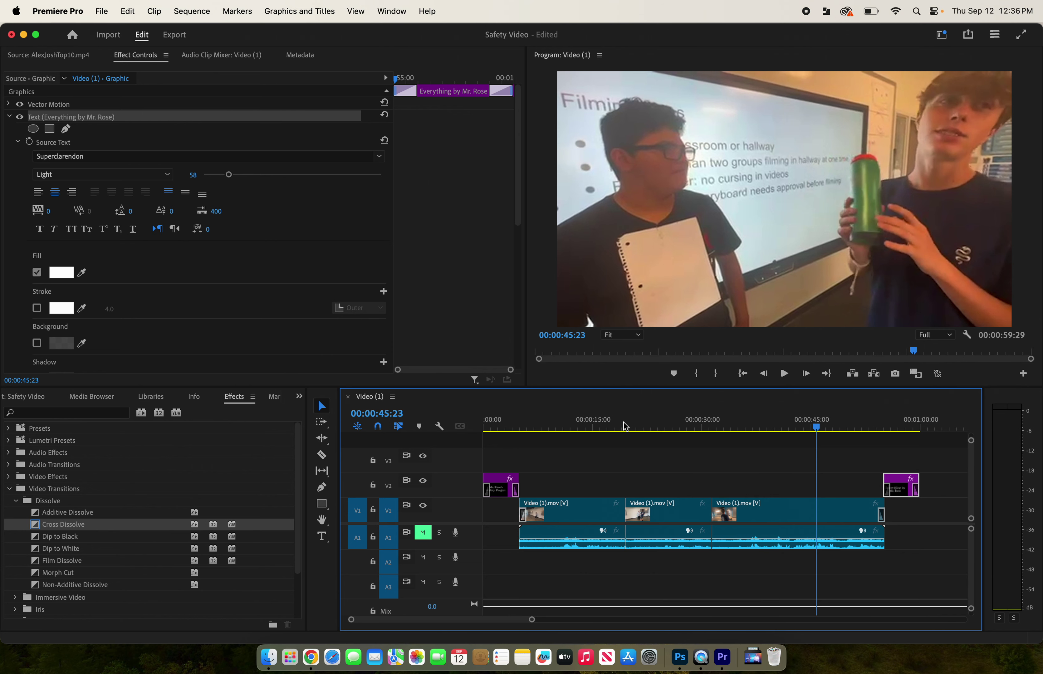
On the Export page, rename the output file to TrippingHazard
{"action": "left_click", "coordinate": [178, 39]}
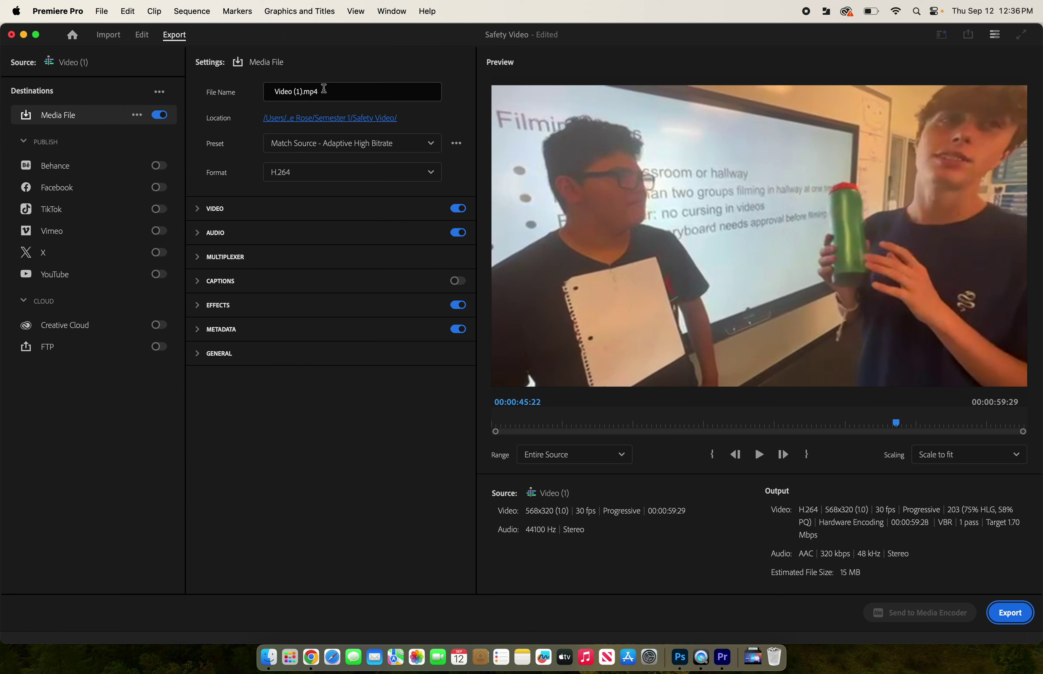
{"action": "left_click", "coordinate": [324, 90]}
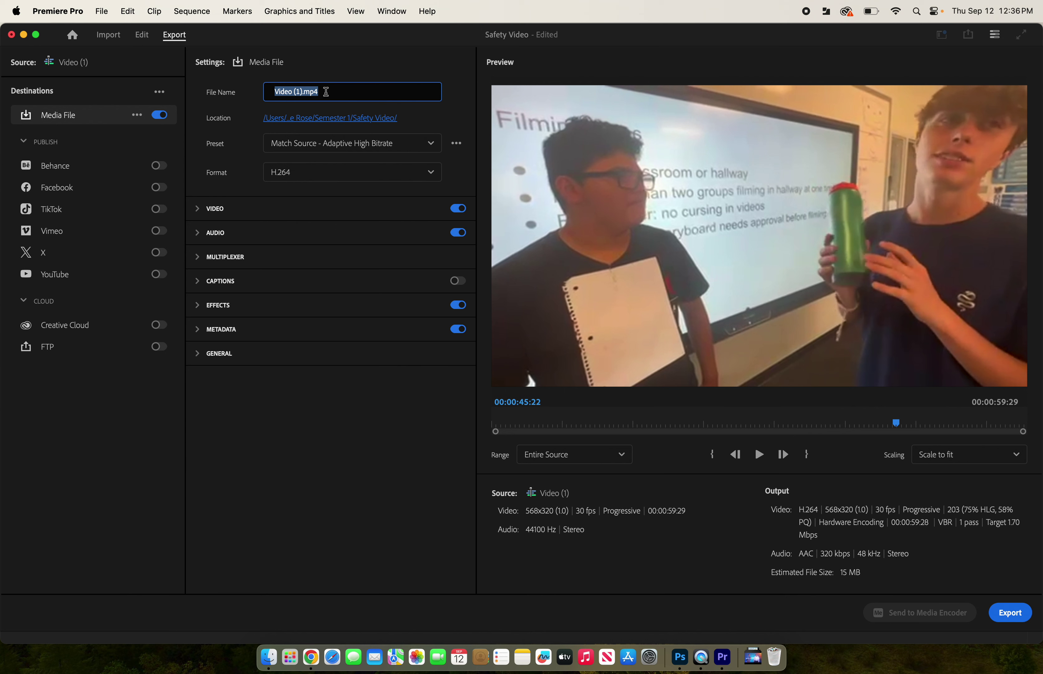
{"action": "type", "text": "TrippingHazard"}
Set the export location to the Desktop's Semester 1 > Safety Video folder
{"action": "left_click", "coordinate": [364, 123]}
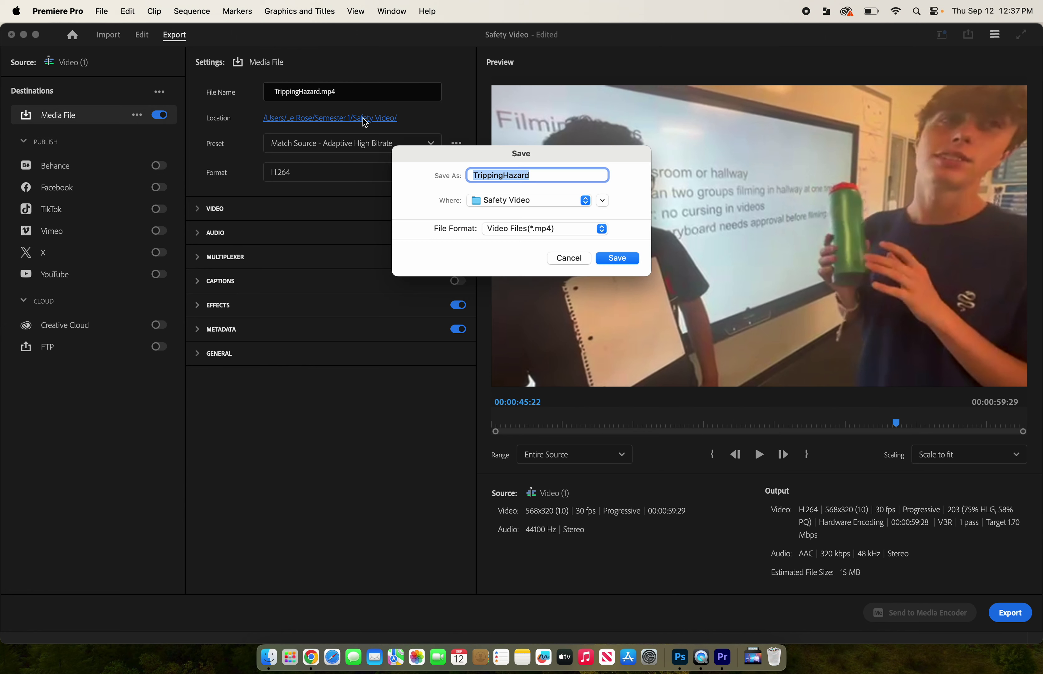
{"action": "left_click", "coordinate": [604, 203]}
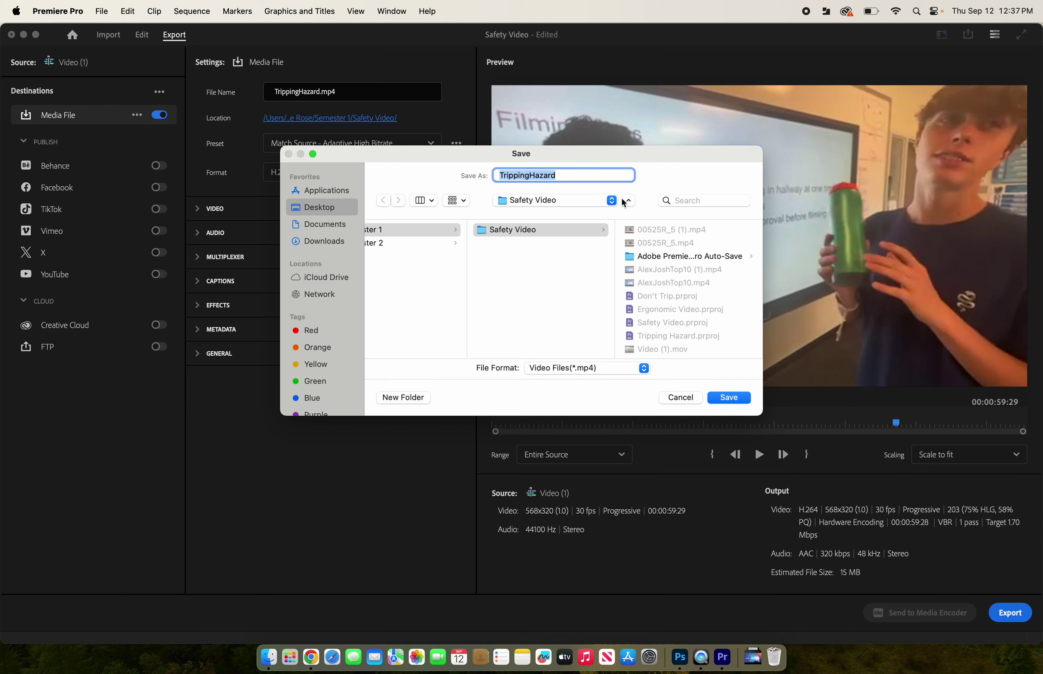
{"action": "left_click", "coordinate": [627, 203]}
{"action": "left_click", "coordinate": [602, 201]}
{"action": "left_click", "coordinate": [604, 201]}
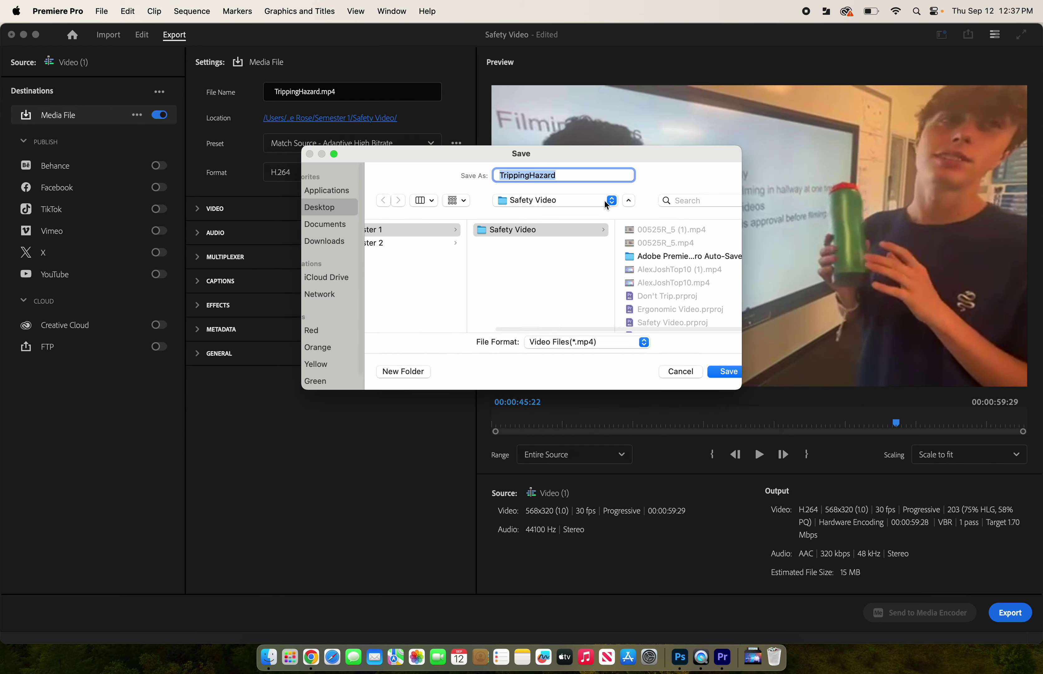
{"action": "left_click", "coordinate": [337, 209]}
{"action": "left_click", "coordinate": [391, 263]}
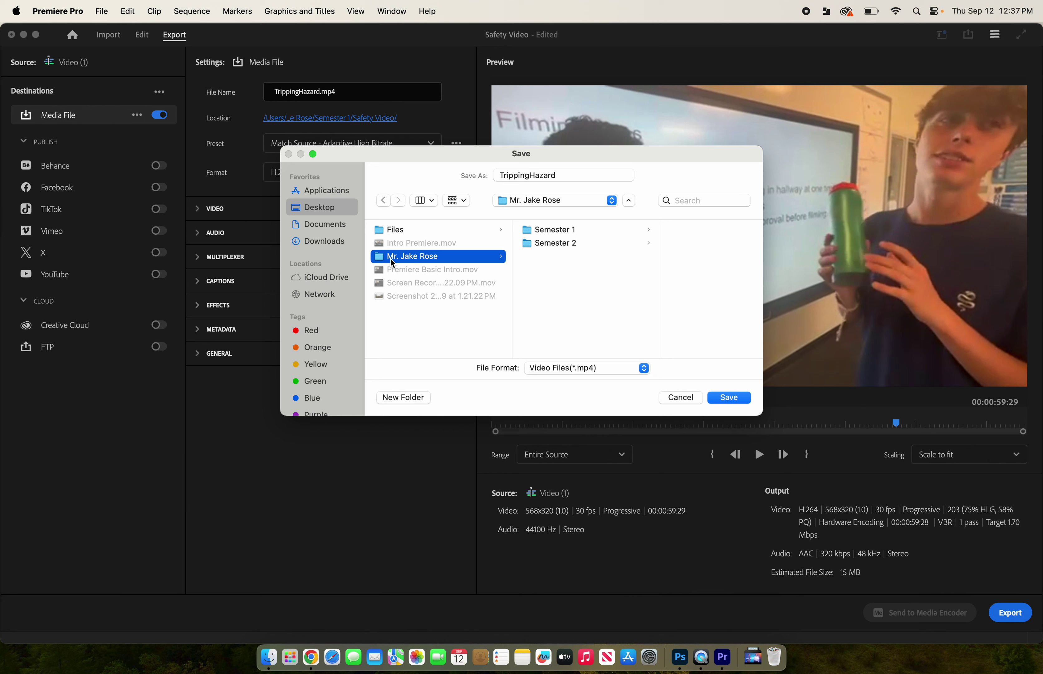
{"action": "left_click", "coordinate": [566, 227]}
{"action": "left_click", "coordinate": [667, 229]}
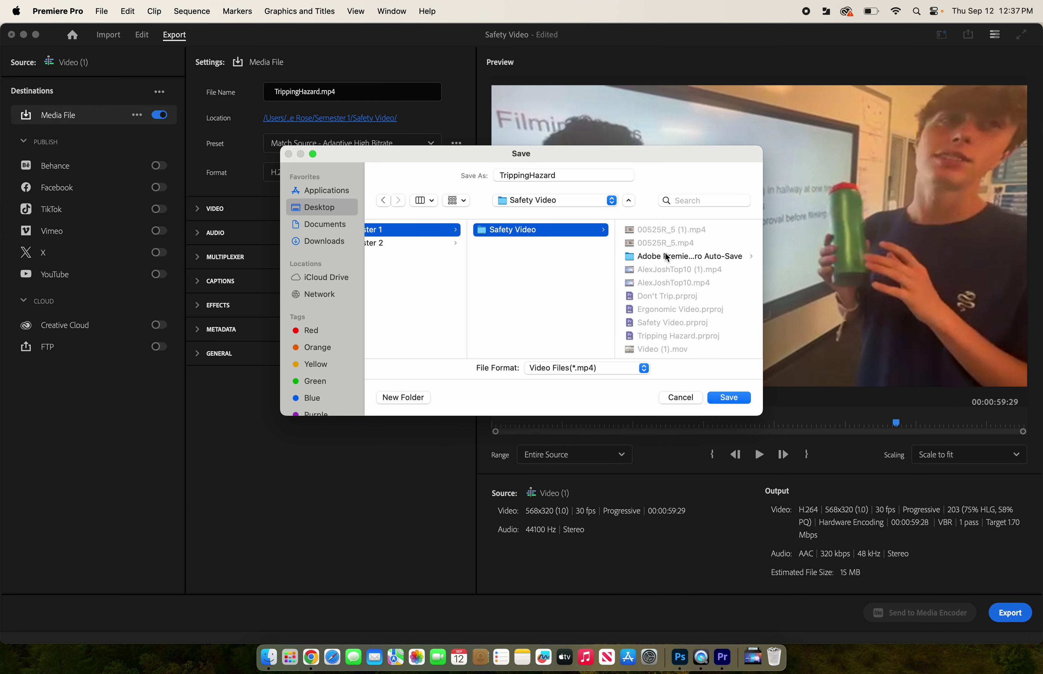
{"action": "left_click", "coordinate": [729, 398]}
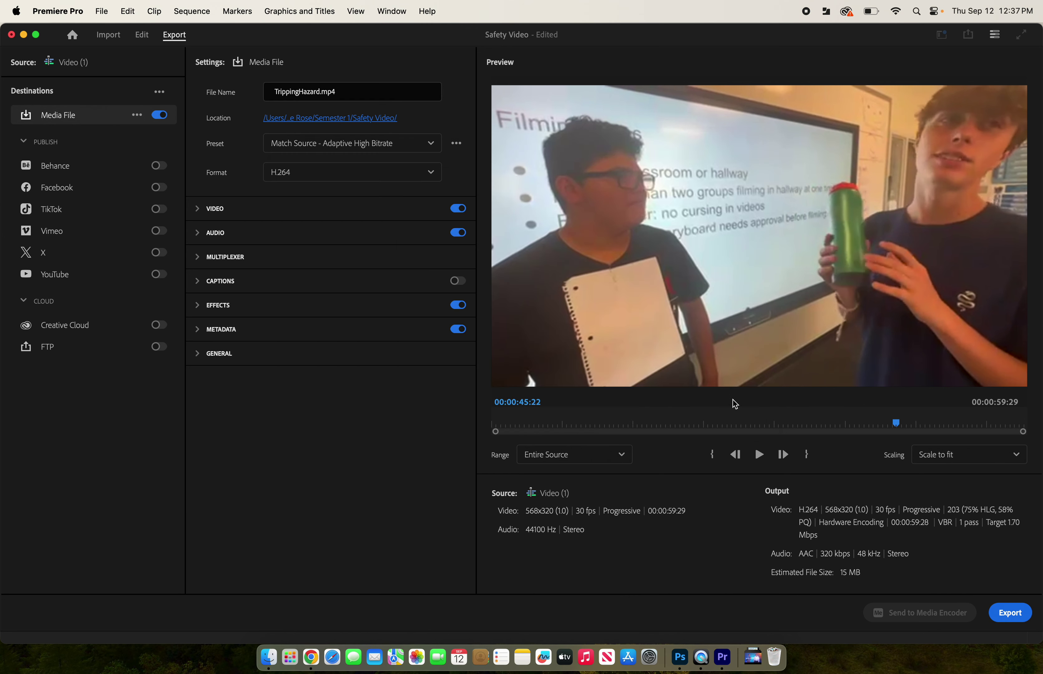
Keep H.264, pick the Match Source - Adaptive Medium Bitrate preset, and start exporting
{"action": "left_click", "coordinate": [277, 175]}
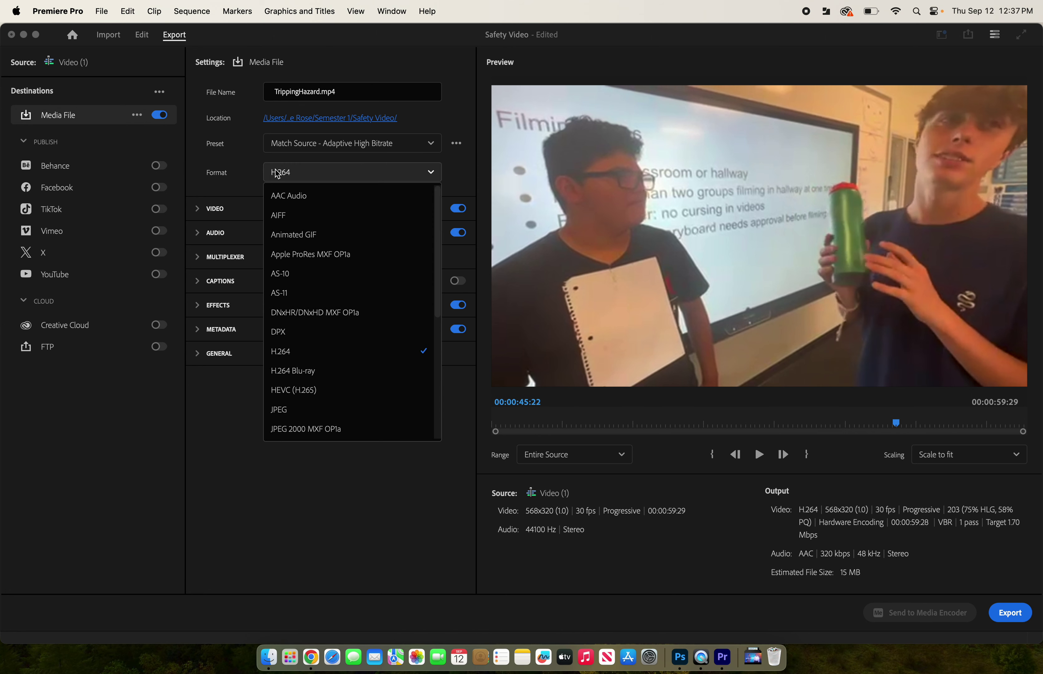
{"action": "left_click", "coordinate": [294, 352]}
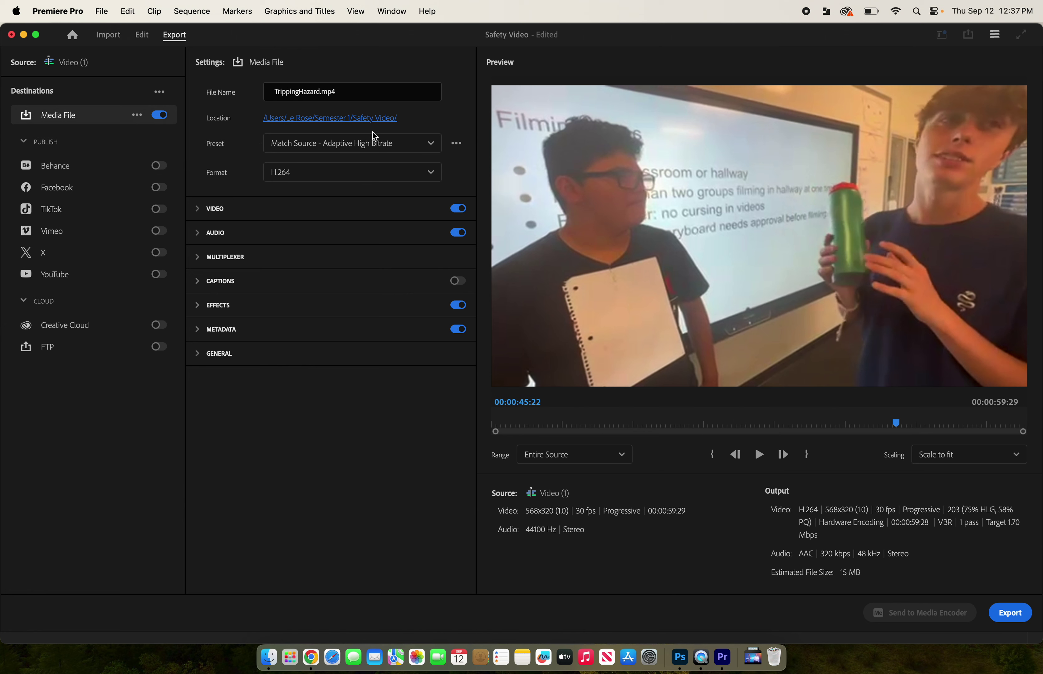
{"action": "left_click", "coordinate": [383, 148]}
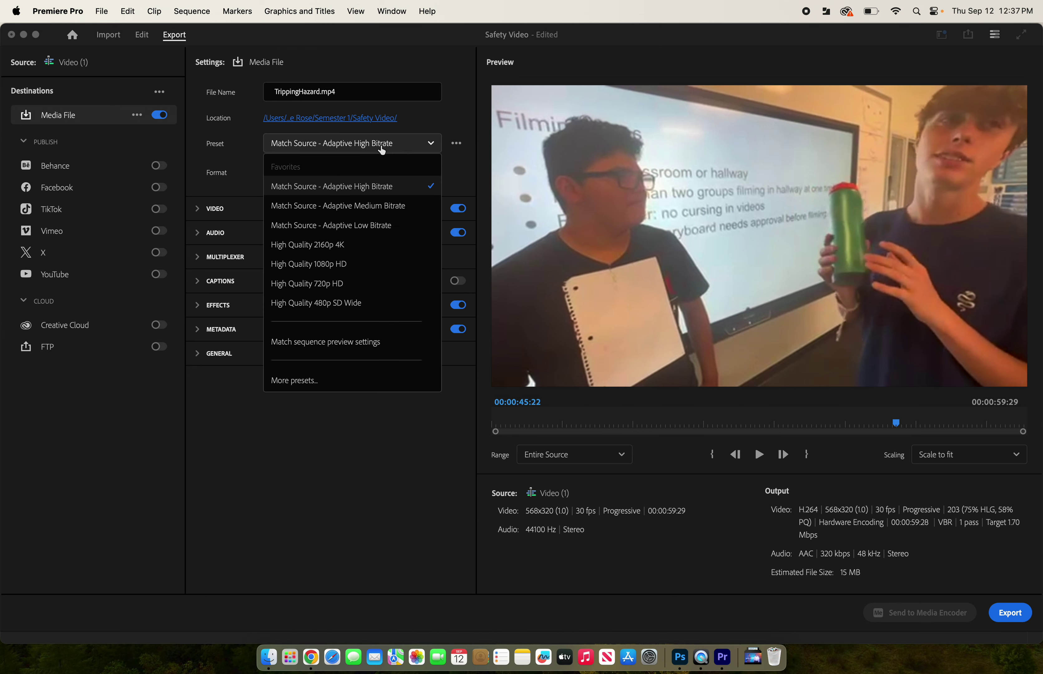
{"action": "left_click", "coordinate": [370, 225]}
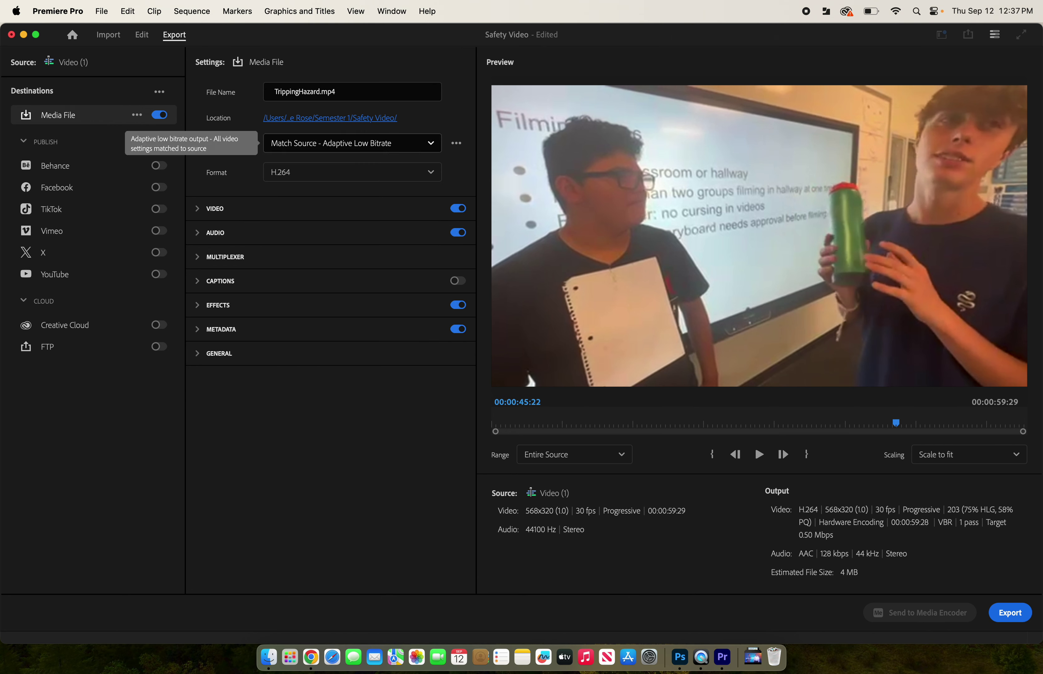
{"action": "left_click", "coordinate": [399, 143]}
{"action": "left_click", "coordinate": [406, 205]}
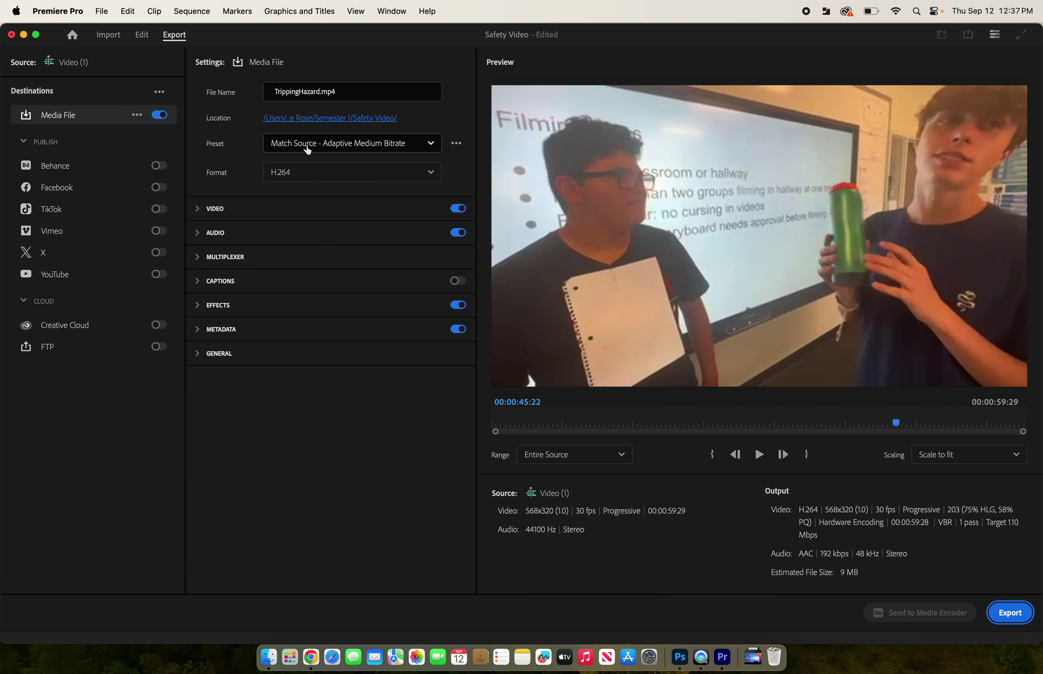
{"action": "left_click", "coordinate": [1022, 619]}
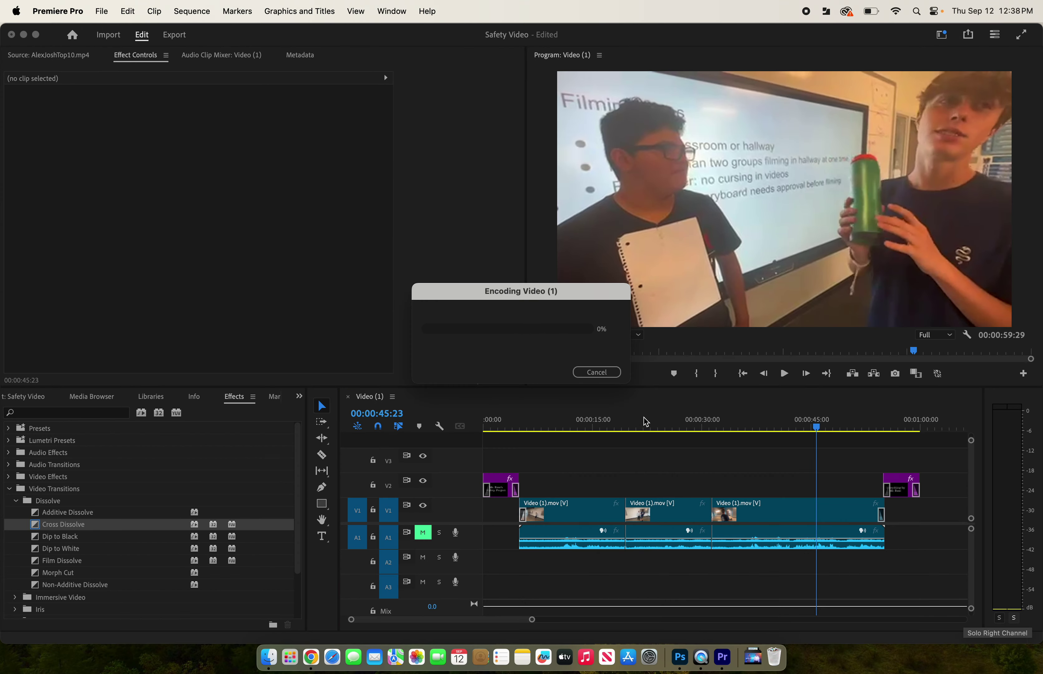
Cancel the running encode and unmute audio track A1
{"action": "left_click", "coordinate": [587, 376]}
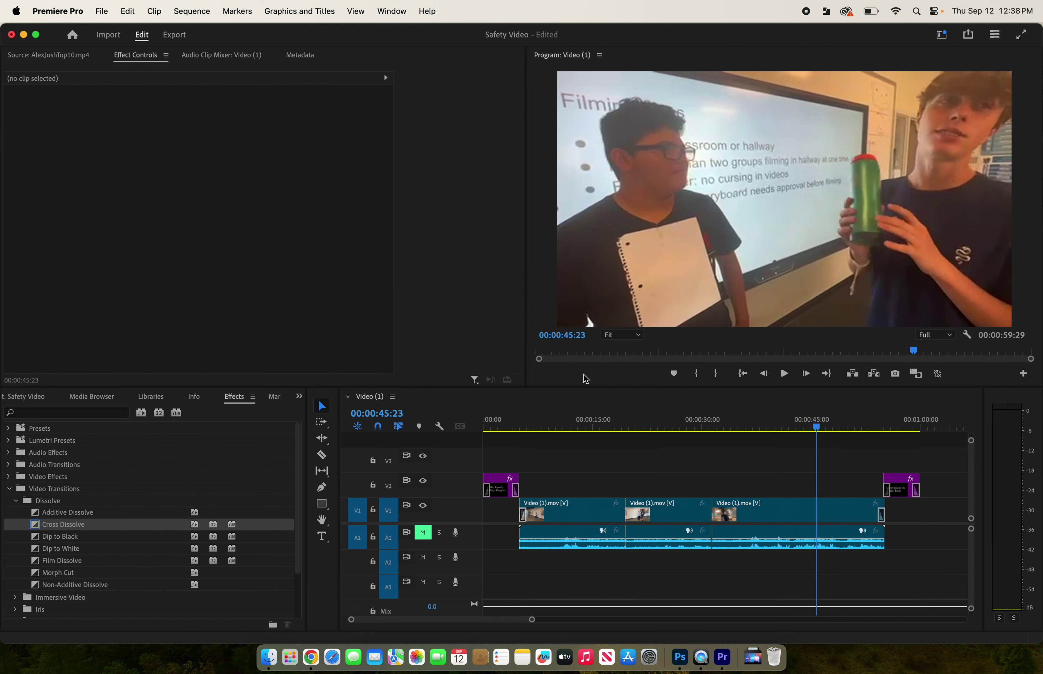
{"action": "left_click", "coordinate": [424, 534]}
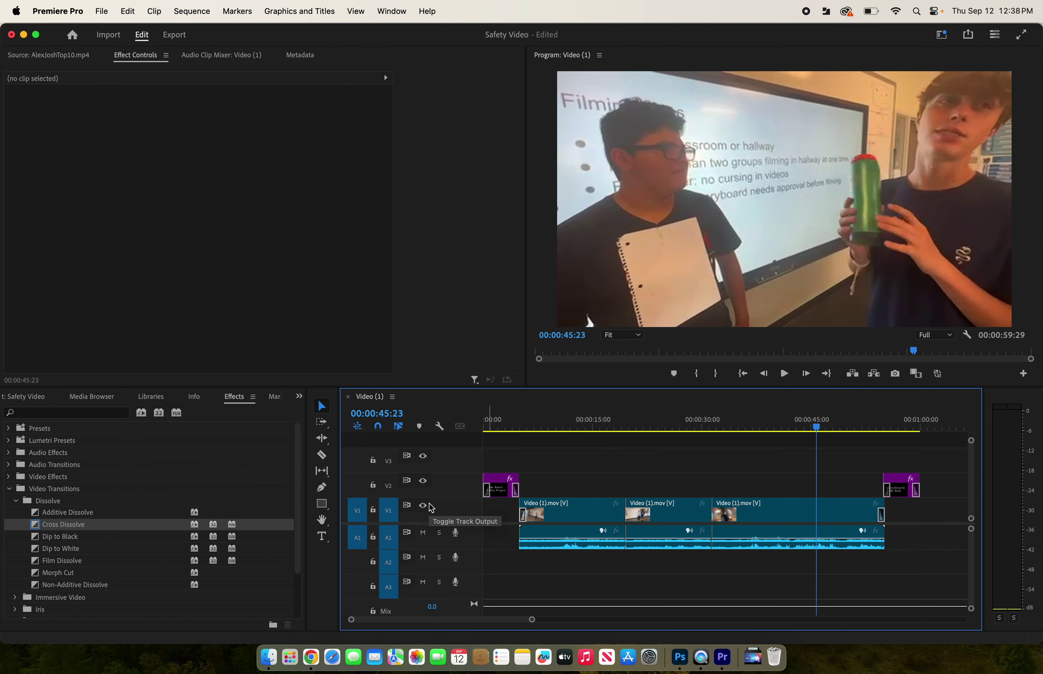
Re-export as TrippingHazard.mp4, replacing the existing file, so encoding starts again
{"action": "key", "text": "super+m"}
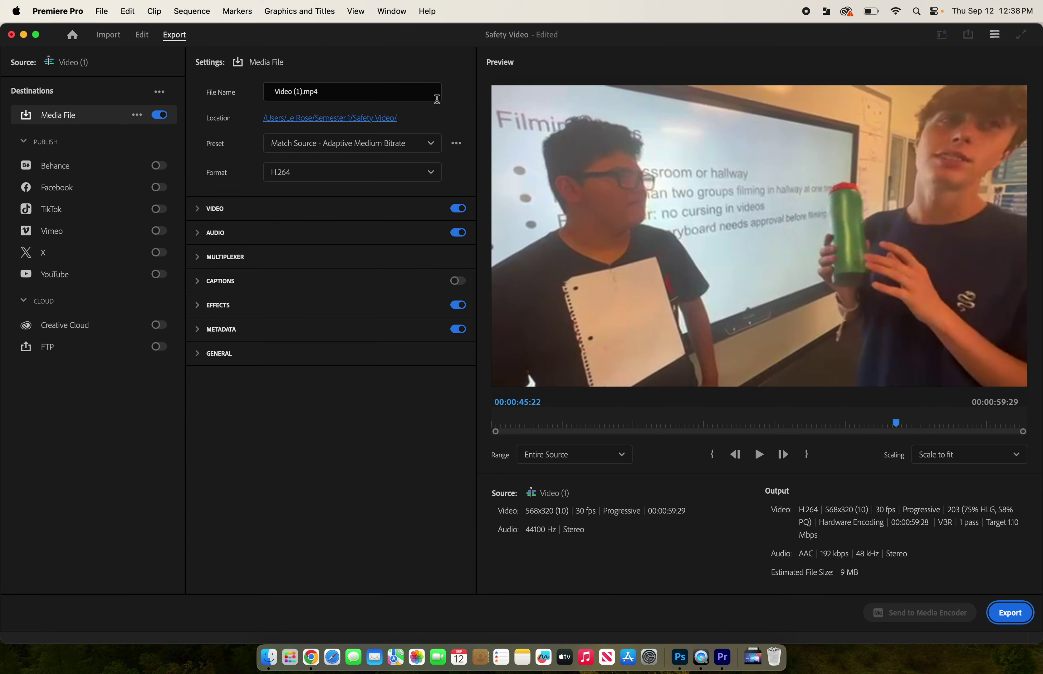
{"action": "left_click", "coordinate": [364, 88]}
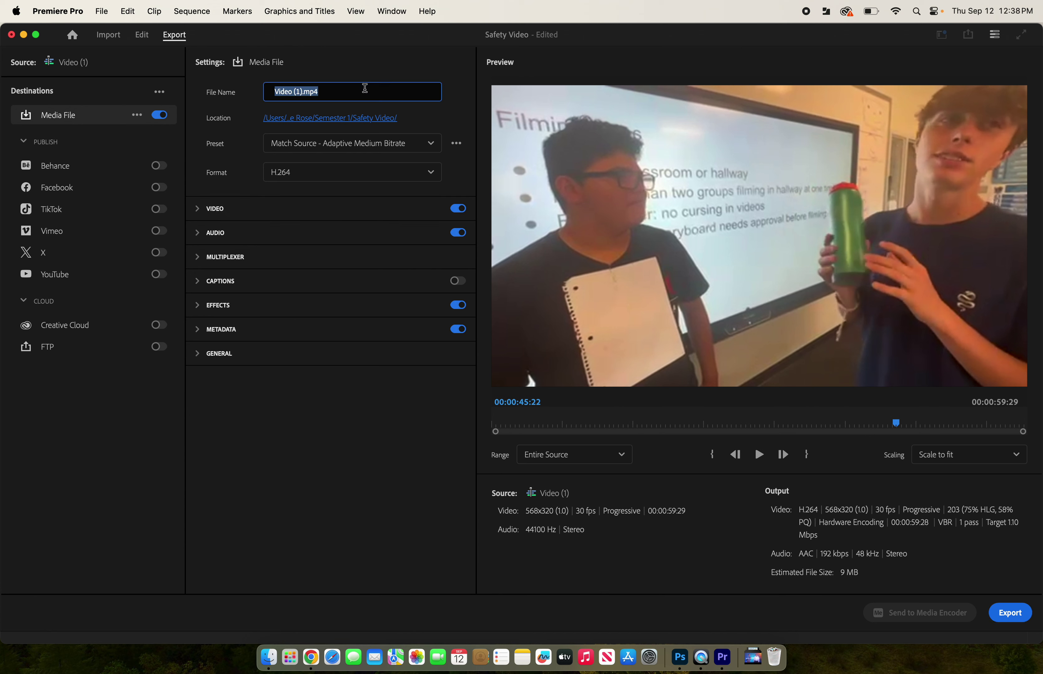
{"action": "type", "text": "TrippingHazard"}
{"action": "left_click", "coordinate": [1010, 612]}
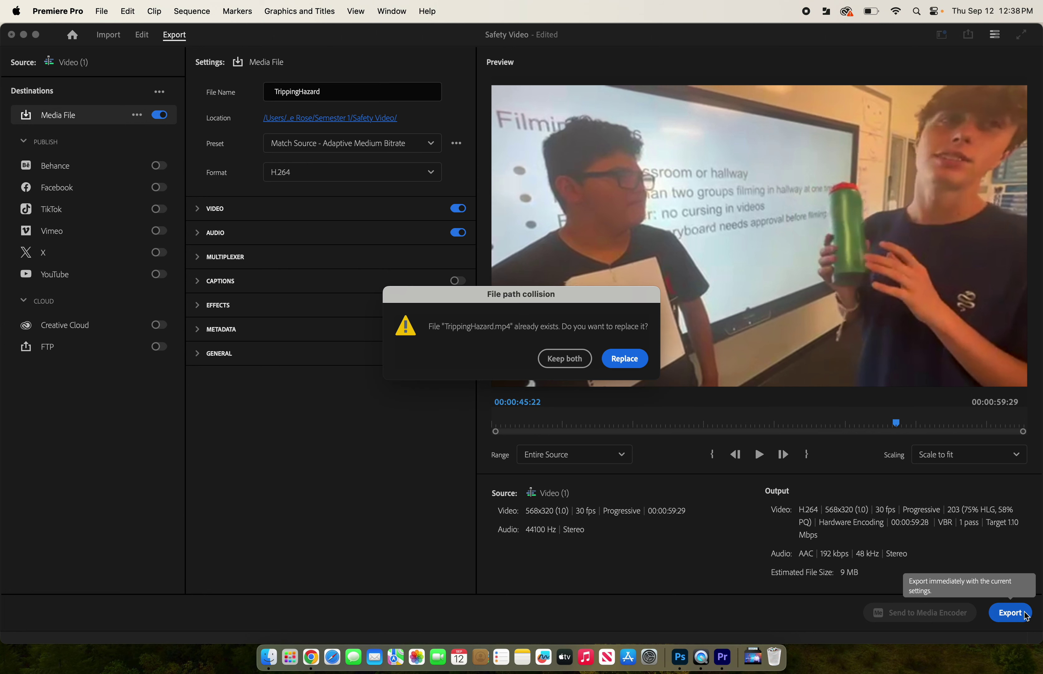
{"action": "left_click", "coordinate": [622, 363]}
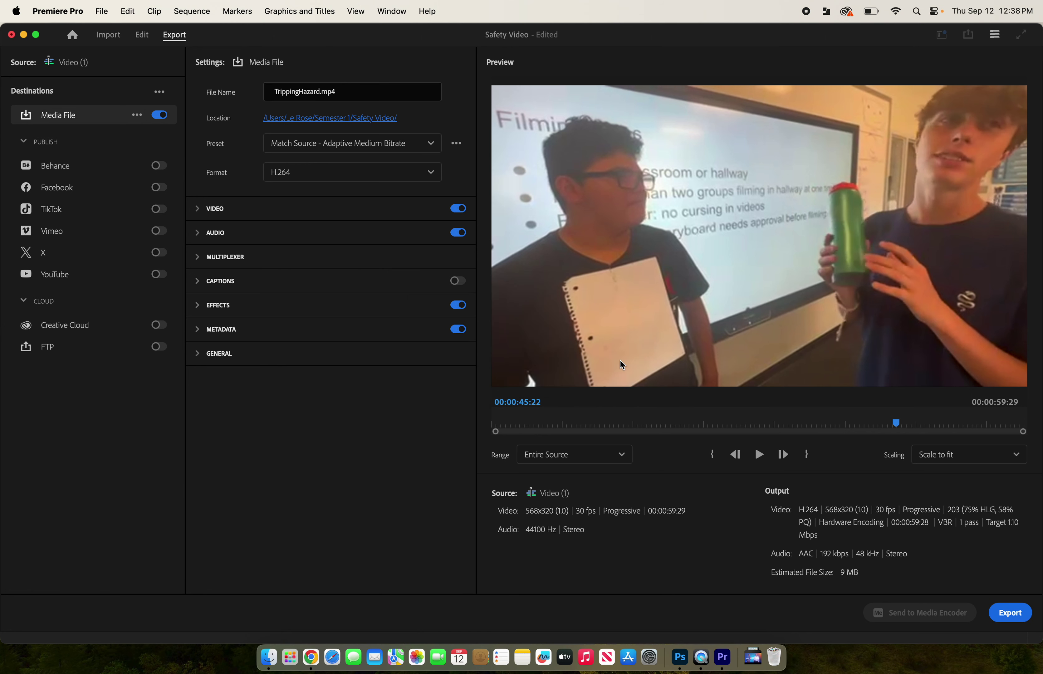
{"action": "left_click", "coordinate": [1010, 613]}
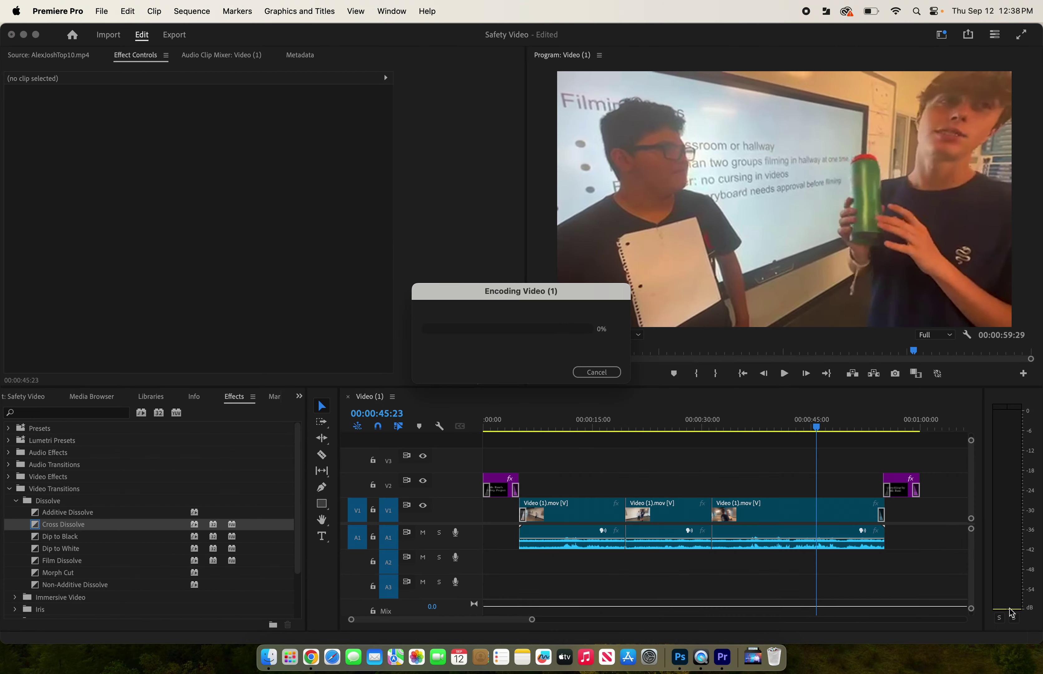